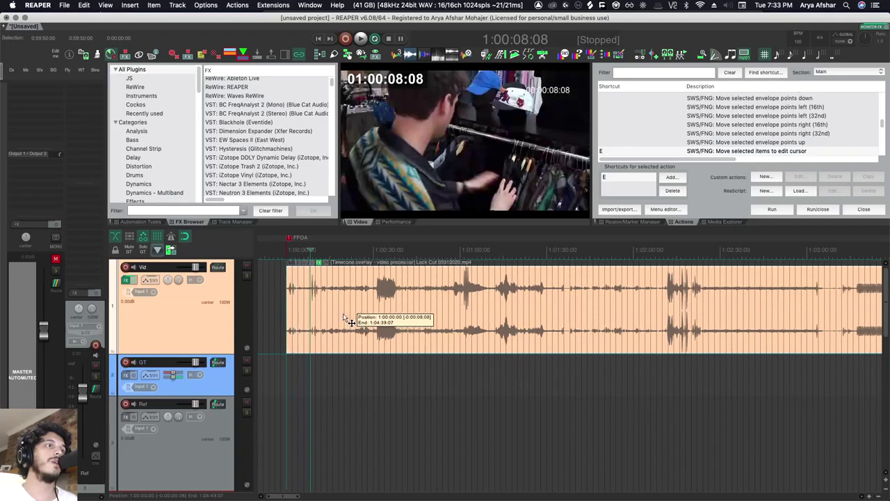
Preview the film at 1:00:00:00, around 1:02:10, 1:03:25 and 1:04:10.
click(343, 317)
scroll(433, 469, down, 3)
click(448, 359)
click(545, 359)
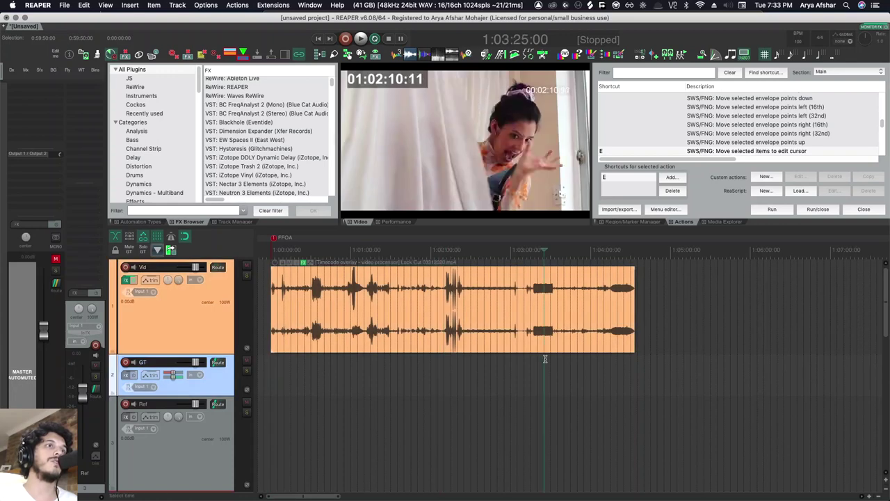
click(606, 359)
Check the end credits at 1:04:16, return to 1:03:46:19, and load the MIDI-to-picture screenset.
scroll(606, 359, up, 5)
click(636, 359)
click(435, 359)
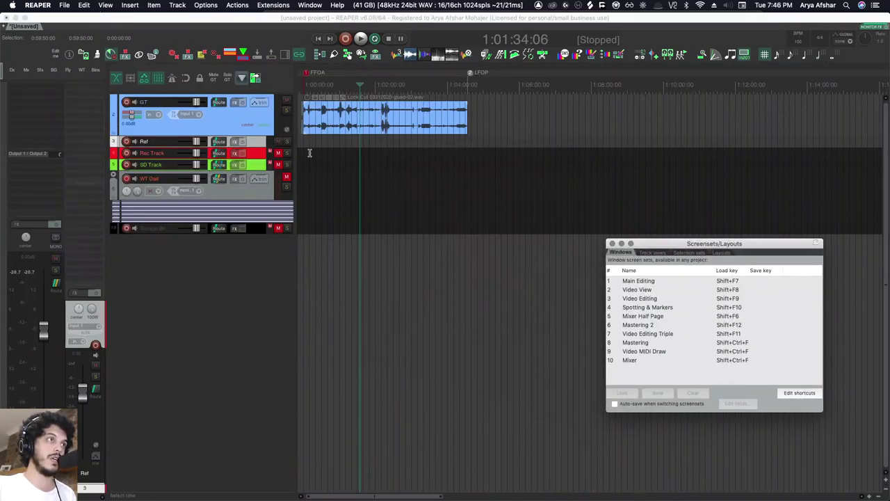
click(624, 393)
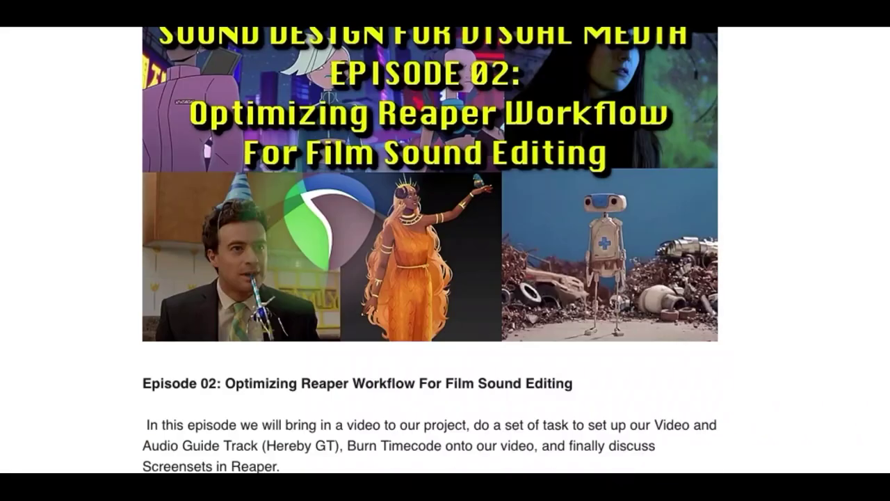
Scroll the Episode 02 article past the Timecode and Sound Devices 702 / Zoom F8 sections.
scroll(431, 278, down, 20)
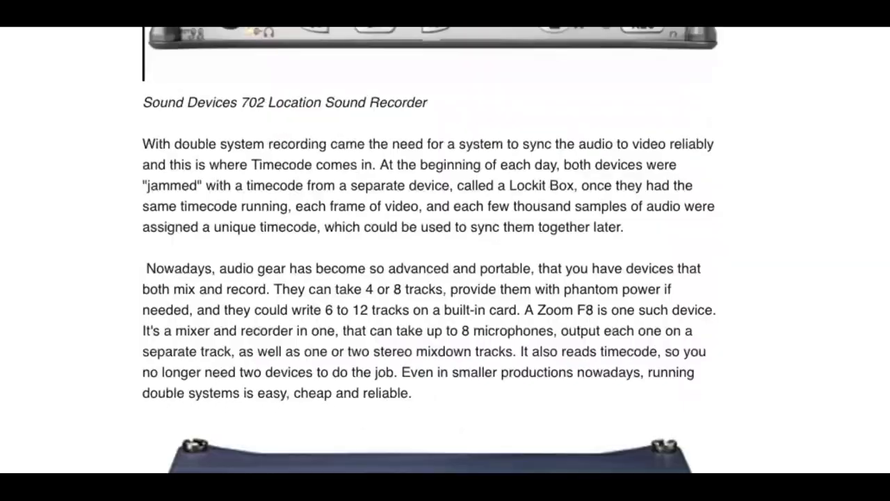
scroll(431, 279, down, 20)
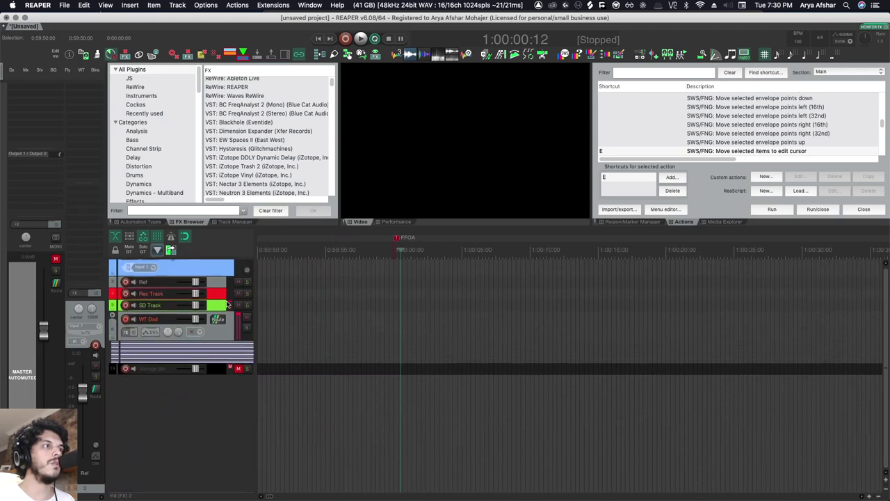
Drag Lock Cut 03312020.mp4 from Finder onto the Vid track and preview it at 1:01:00:00.
scroll(227, 303, up, 2)
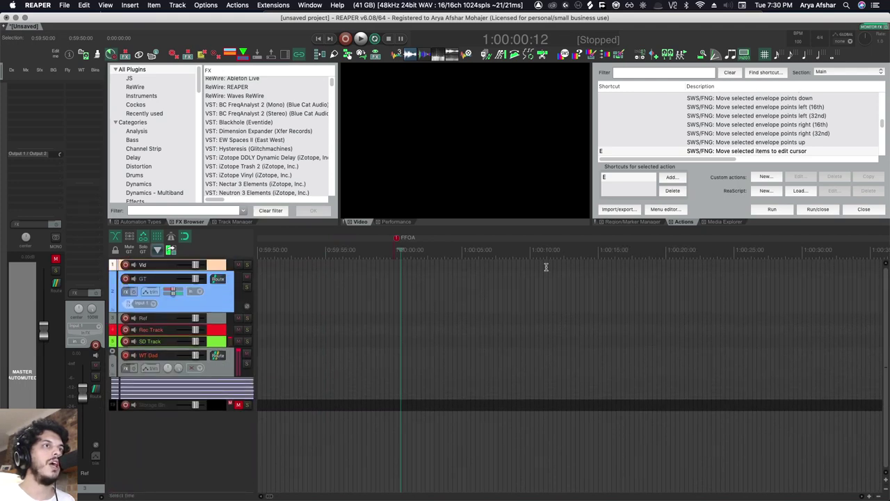
mouse_move(169, 495)
click(122, 489)
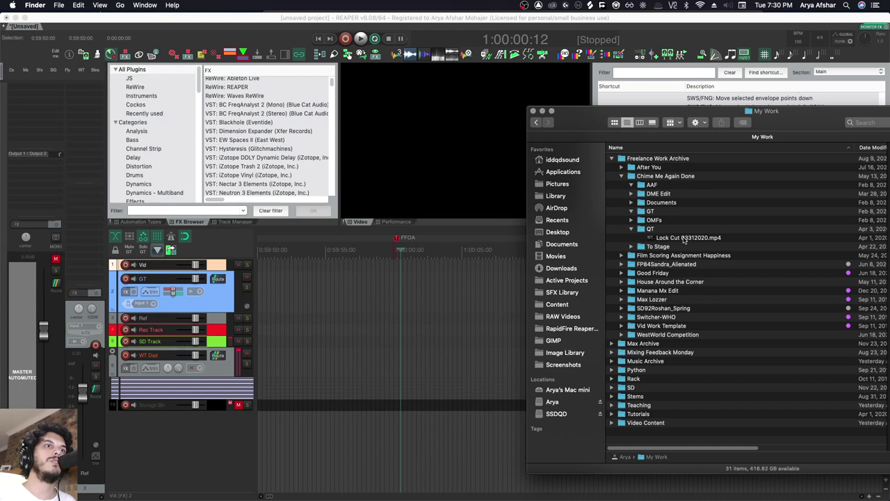
drag(685, 239, 507, 284)
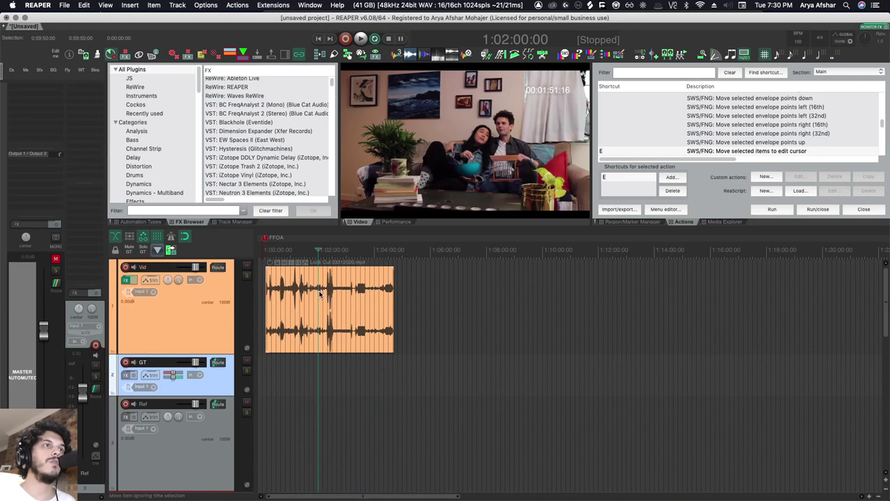
click(295, 348)
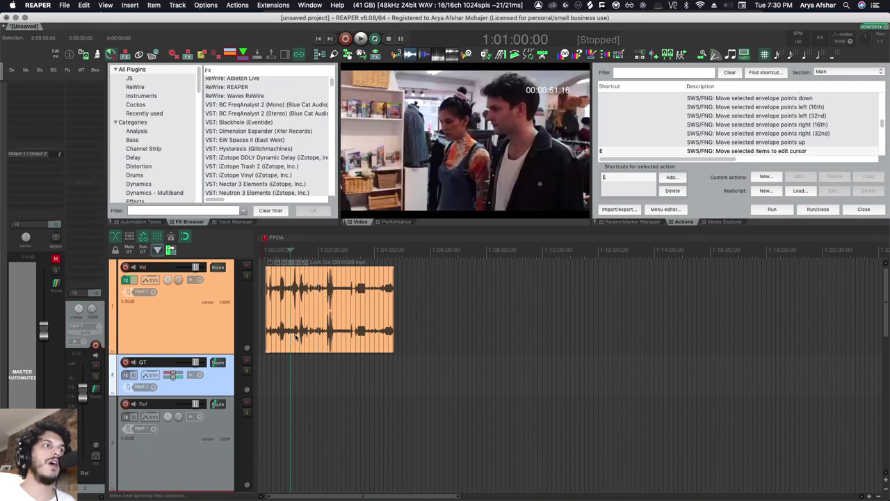
Apply the TC Burner preset to the video item and adjust its hours offset to read 01:00:00:00.
scroll(294, 337, up, 2)
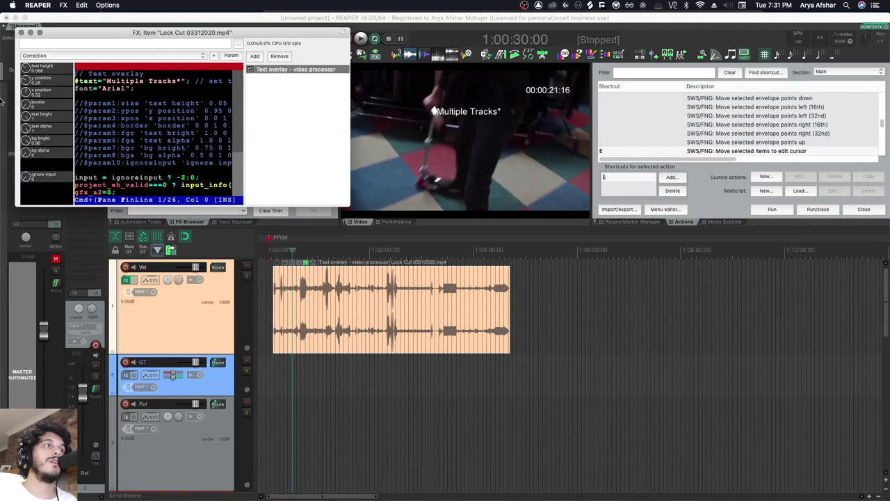
click(165, 57)
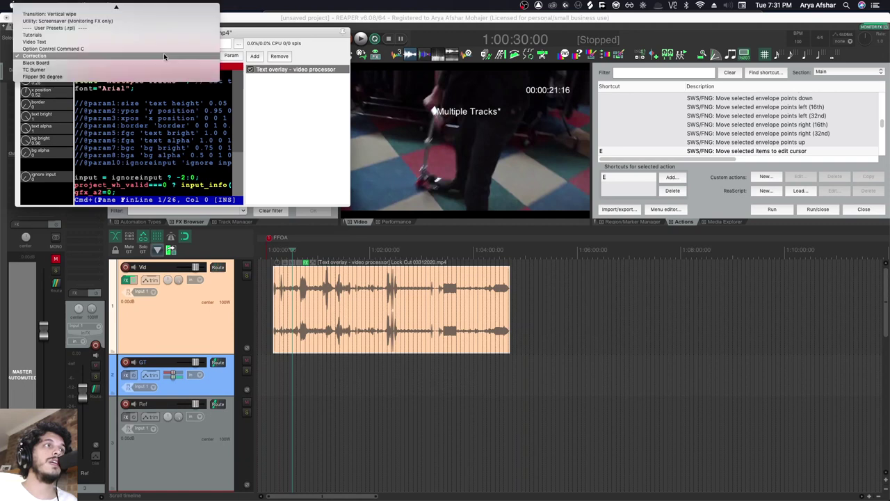
click(70, 74)
click(280, 360)
scroll(331, 355, up, 3)
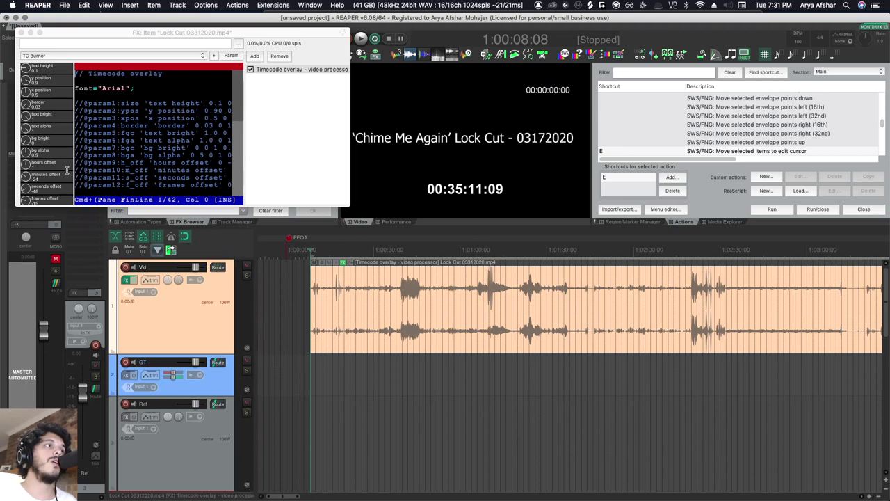
drag(42, 162, 42, 164)
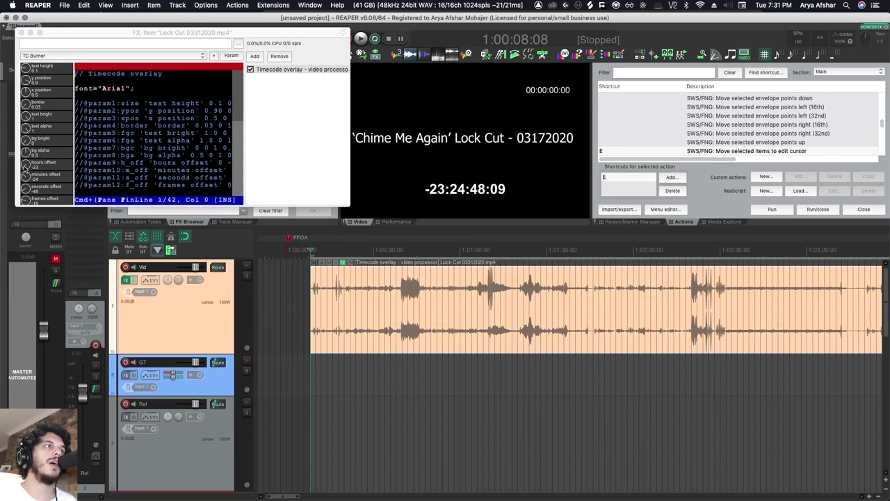
drag(24, 167, 40, 157)
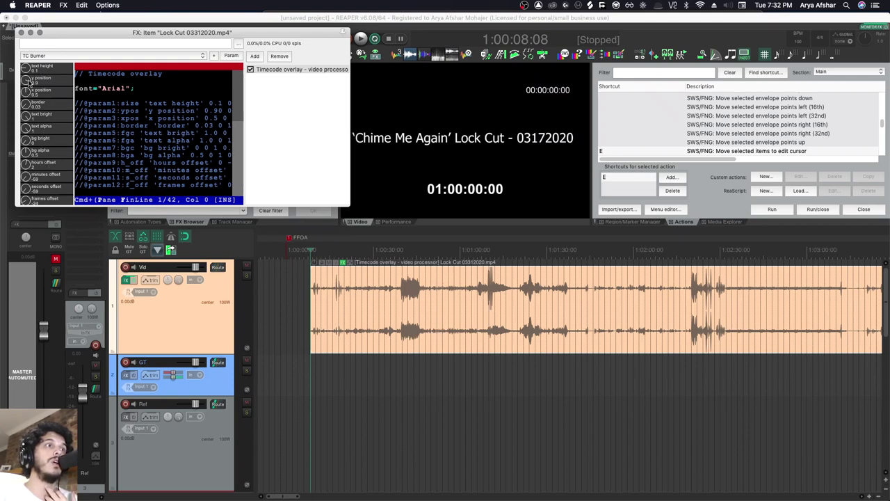
Move the timecode overlay to the top-left corner (y 0, x about 0.14) and close the FX window.
drag(29, 82, 29, 111)
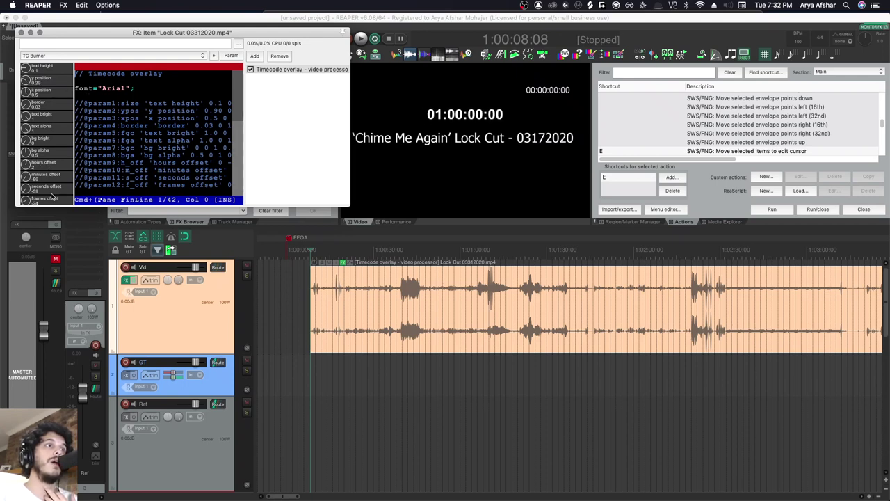
drag(50, 197, 60, 254)
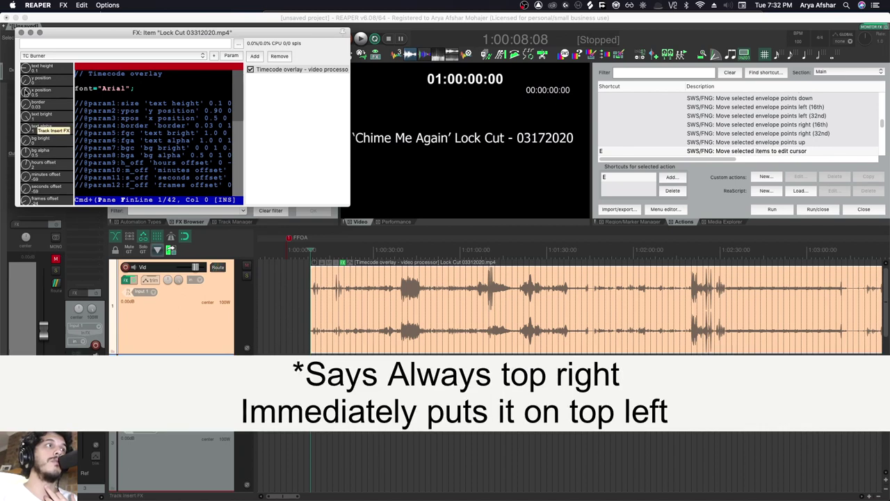
drag(26, 92, 30, 287)
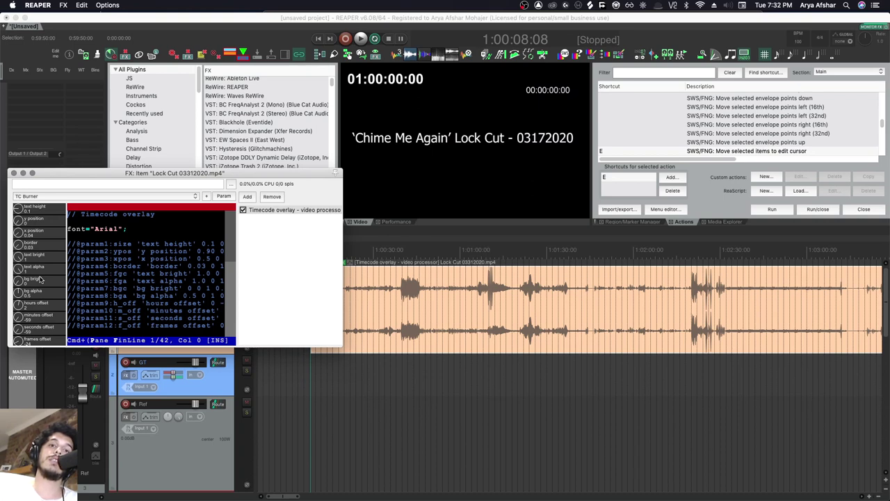
key(Escape)
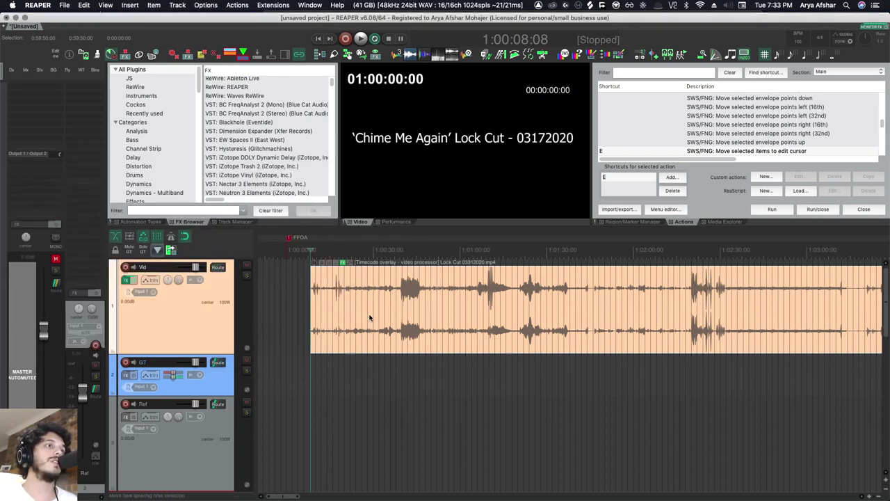
Snap the video item's start to the project start at 1:00:00:00.
drag(370, 318, 346, 318)
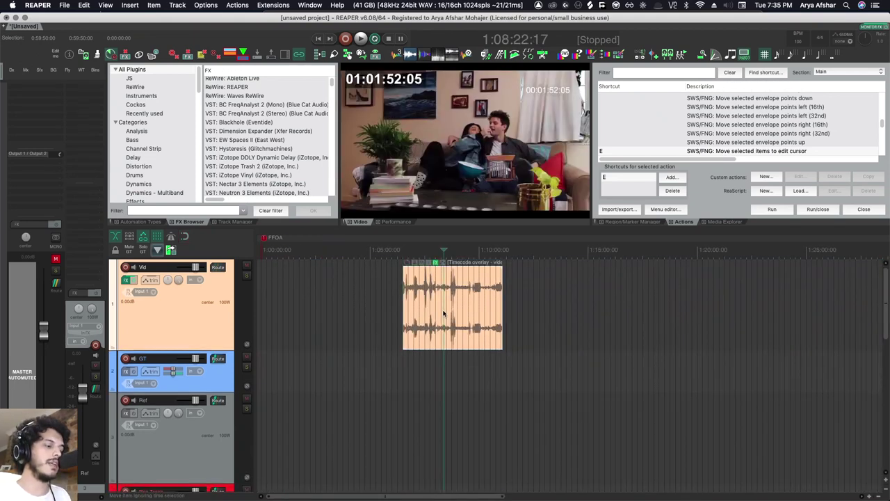
key(Home)
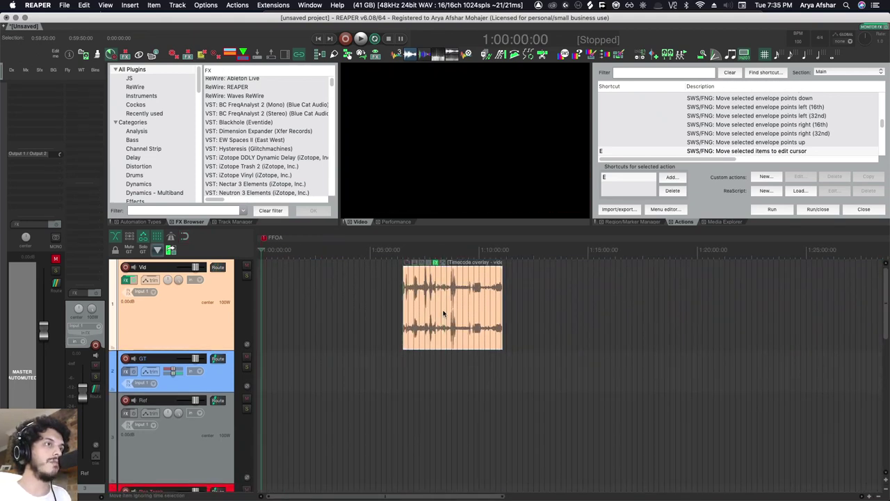
key(e)
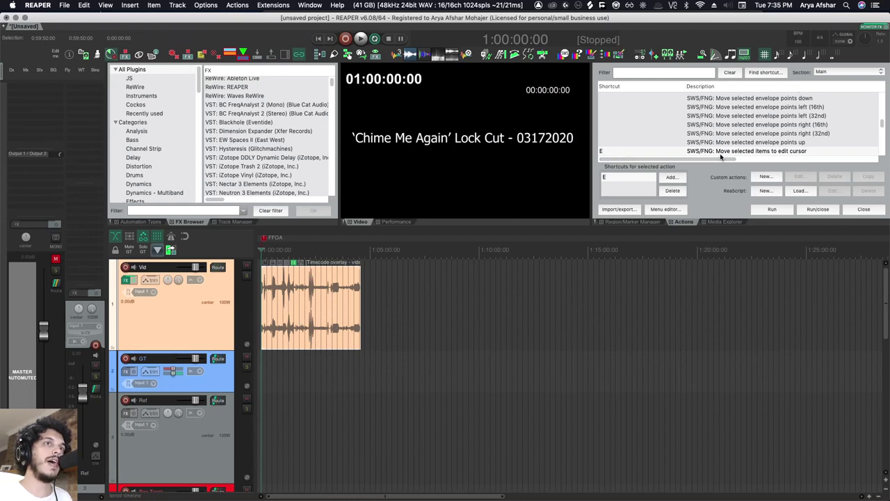
Paste a copy of the video item onto the GT track.
scroll(271, 364, up, 5)
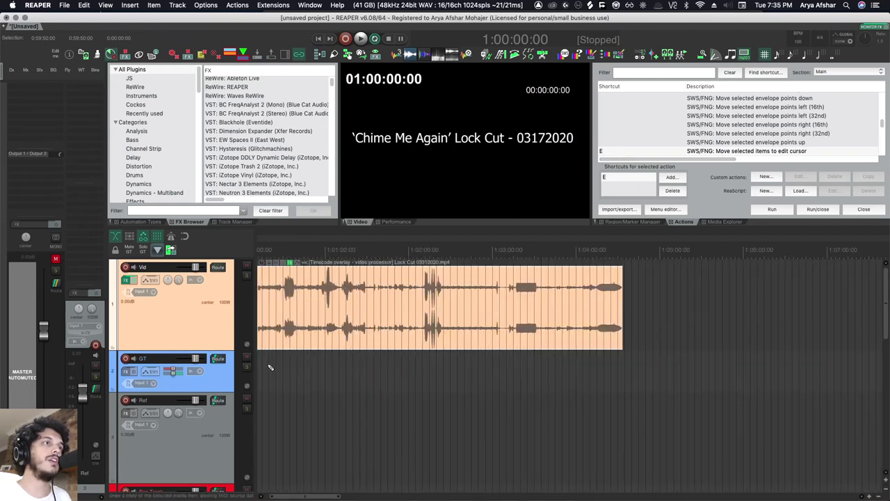
click(327, 364)
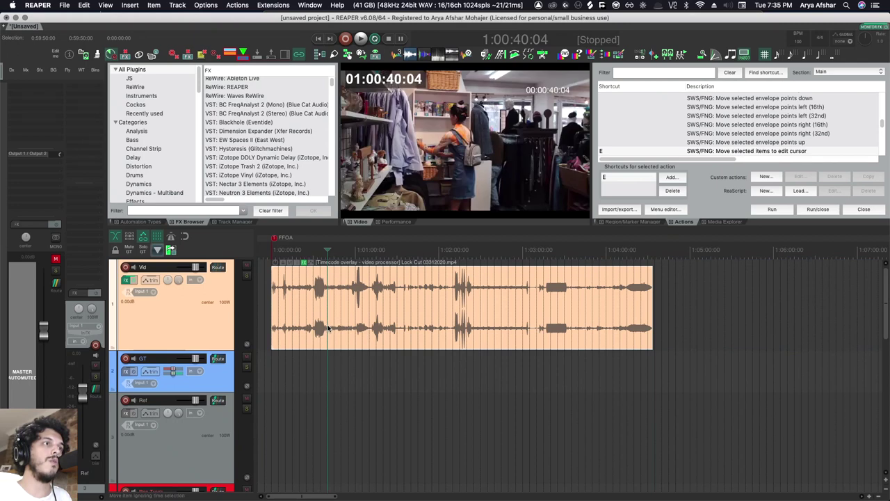
key(ctrl+v)
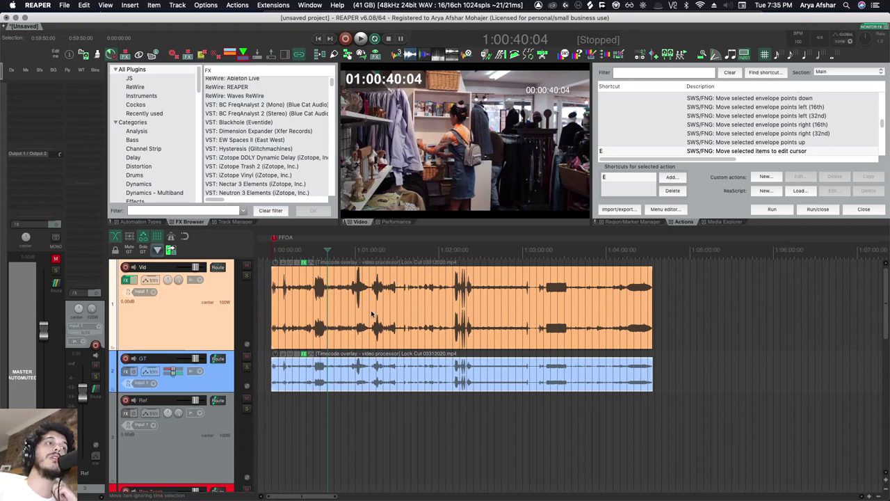
Glue the GT copy of the item into a new guide-audio WAV file.
click(247, 266)
click(246, 266)
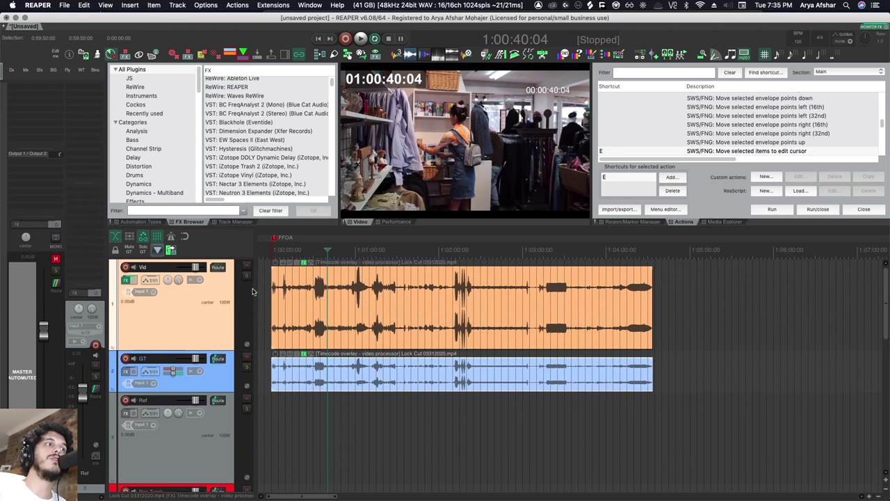
click(422, 382)
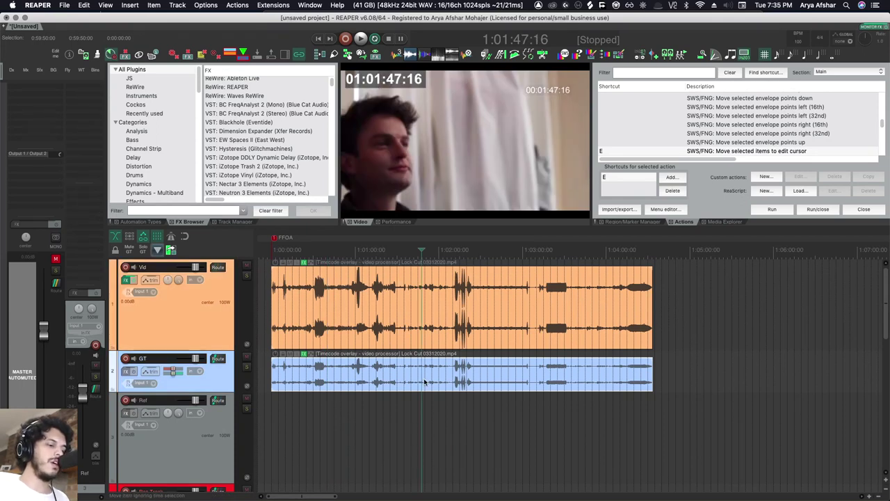
key(ctrl+alt+g)
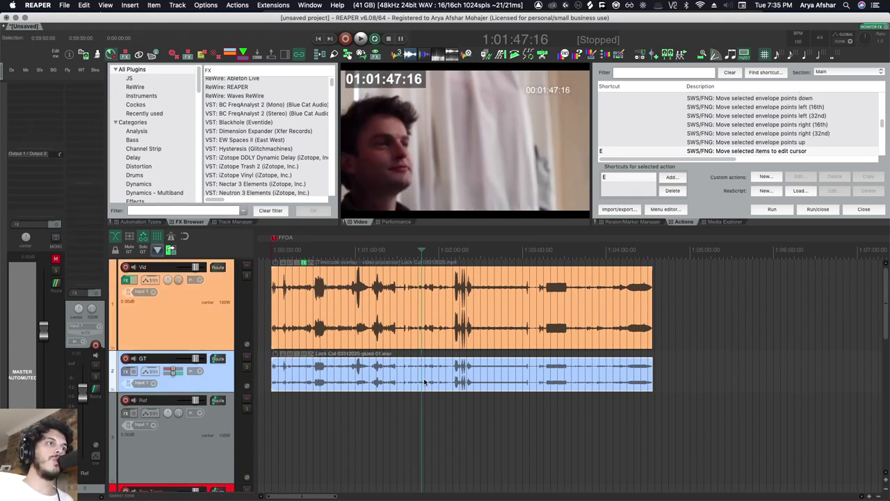
Set the video item to ignore its own audio in Video item properties.
click(246, 266)
click(247, 266)
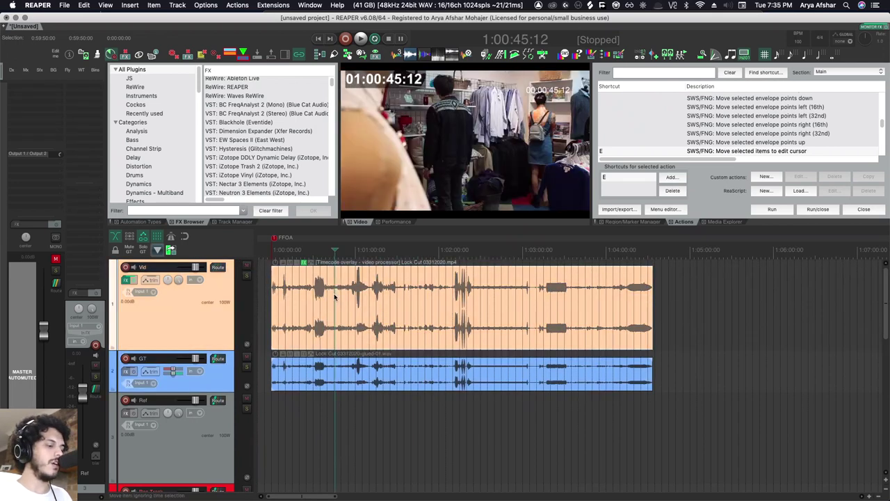
key(super+F2)
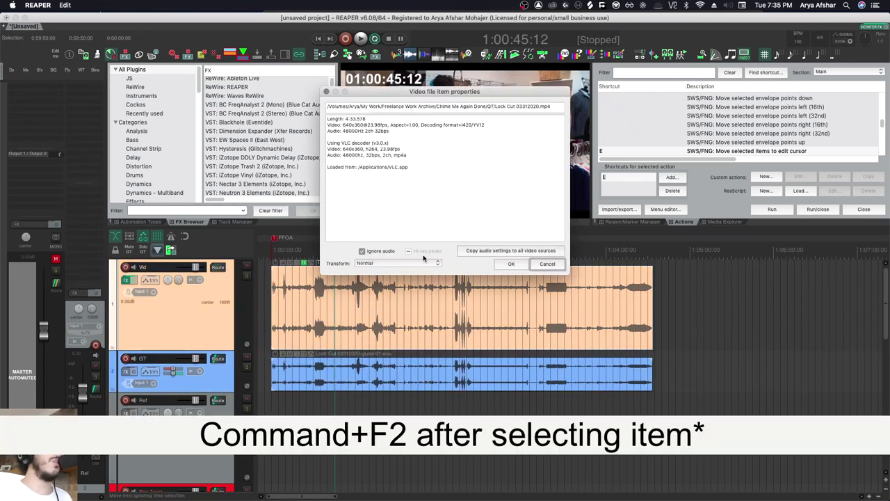
click(513, 264)
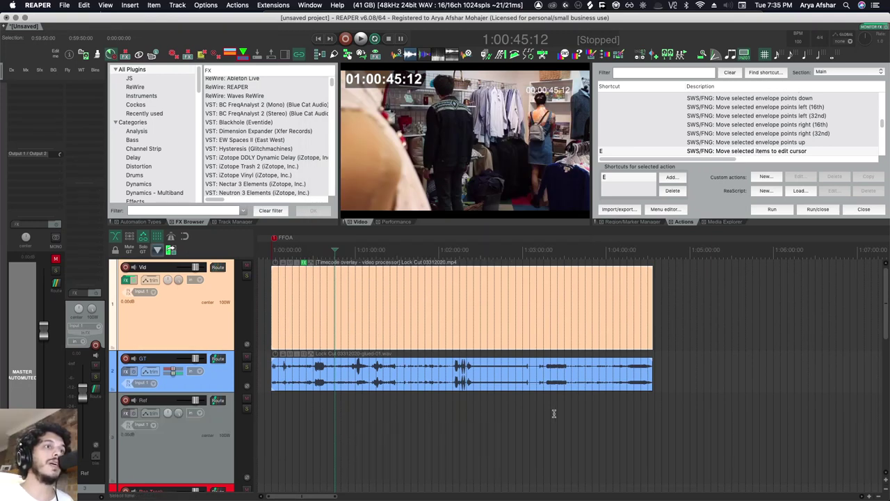
Keep the guide audio aligned with the video, lock both items, and select the Vid and GT tracks.
drag(458, 381, 480, 380)
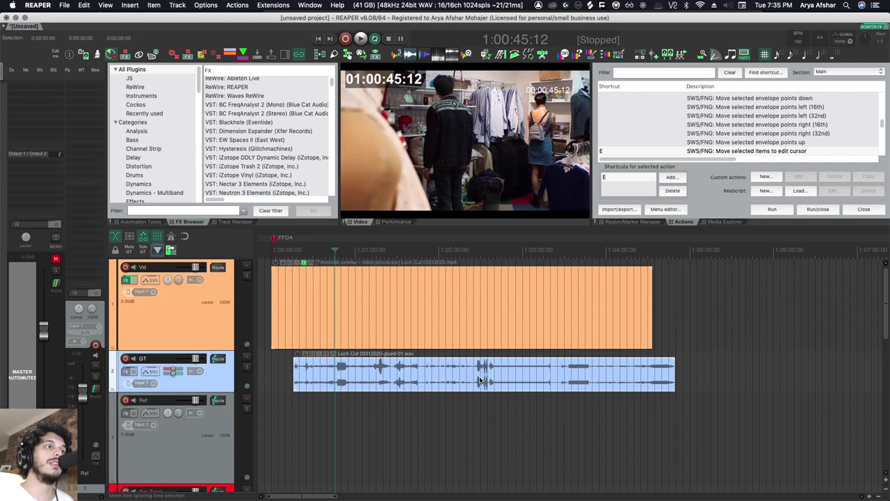
key(super+z)
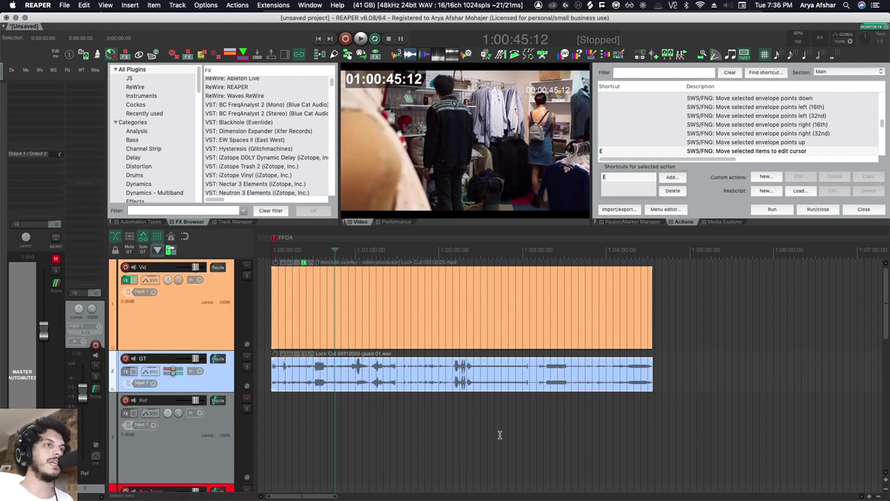
shift+click(374, 288)
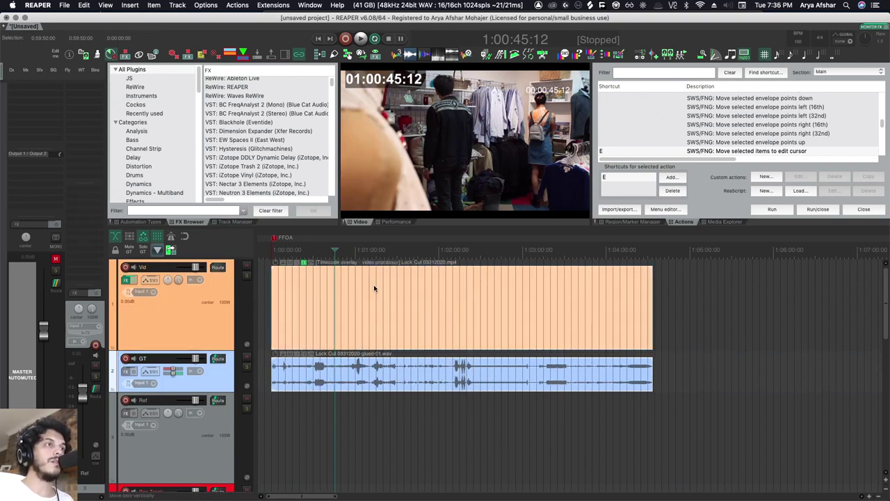
key(ctrl+l)
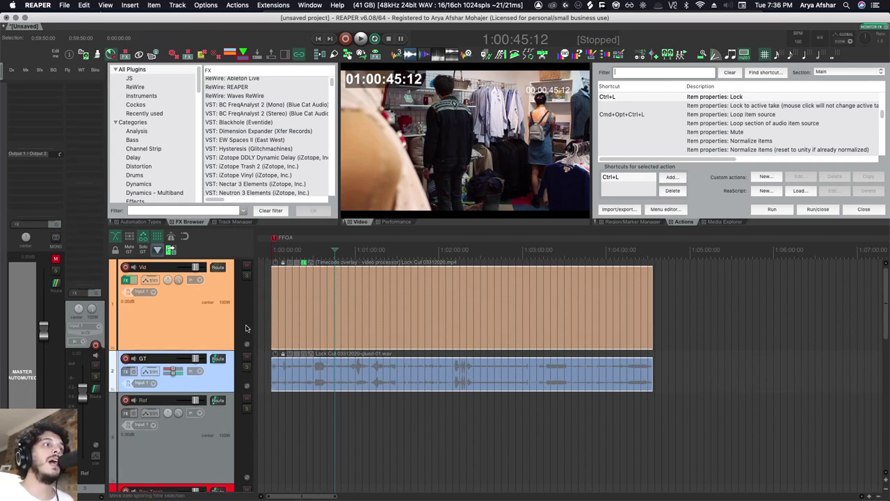
shift+click(205, 323)
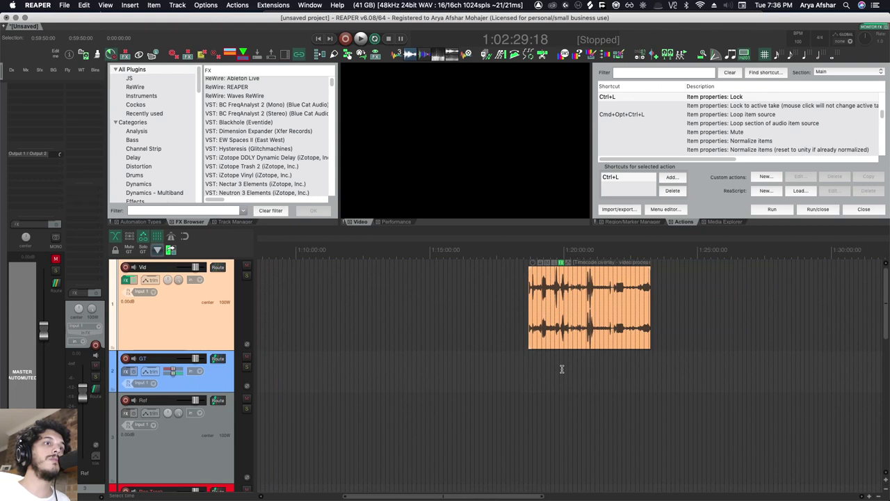
scroll(562, 374, down, 3)
click(432, 327)
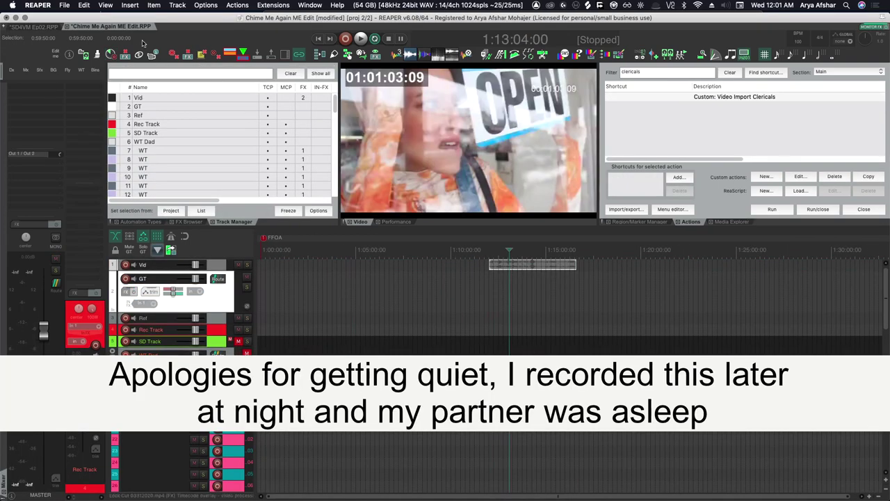
Run Custom: Video Import Clericals, check the picture at 1:02:19:03, and open the action in the editor.
click(153, 59)
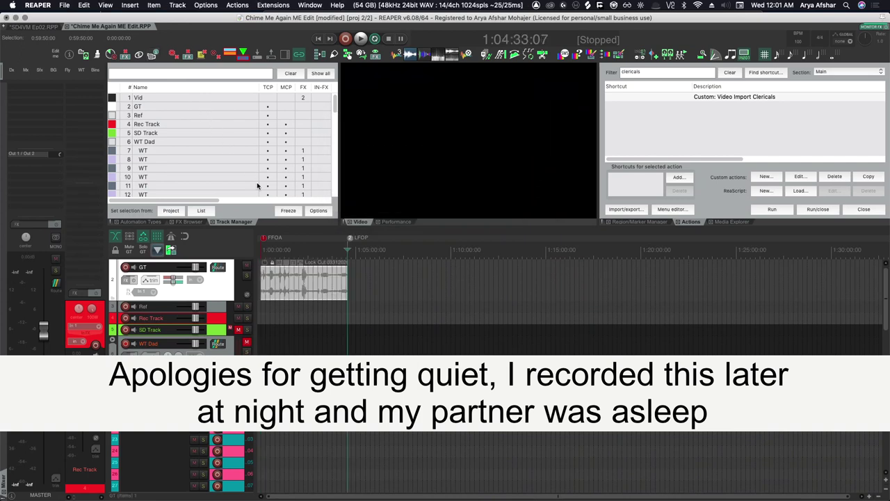
click(305, 314)
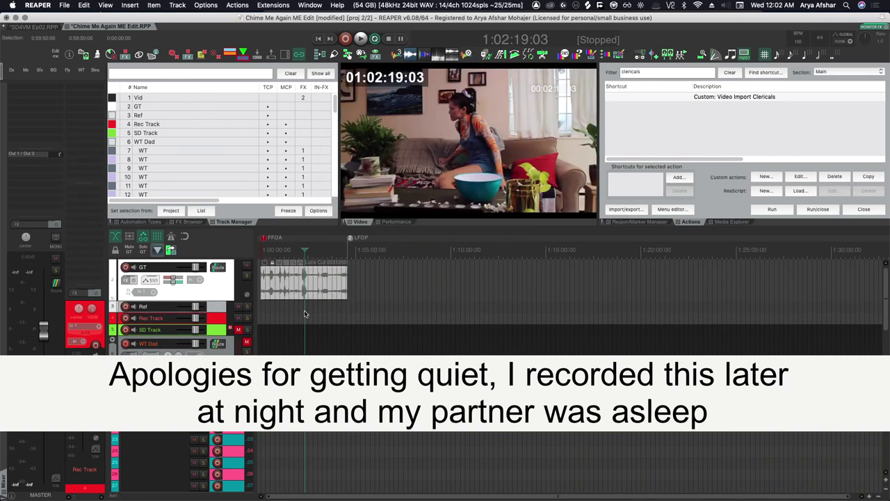
click(800, 176)
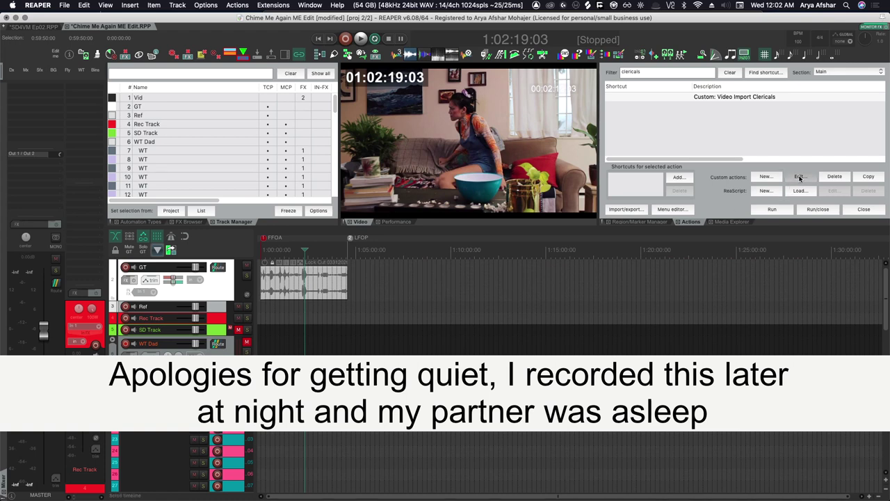
Scroll through the Video Import Clericals components and cancel the Edit Custom Action dialog unchanged.
click(606, 105)
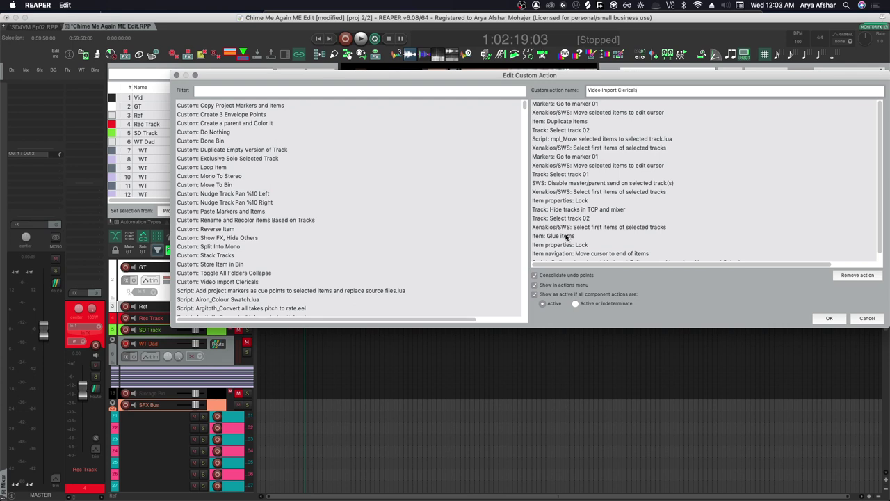
scroll(567, 236, down, 1)
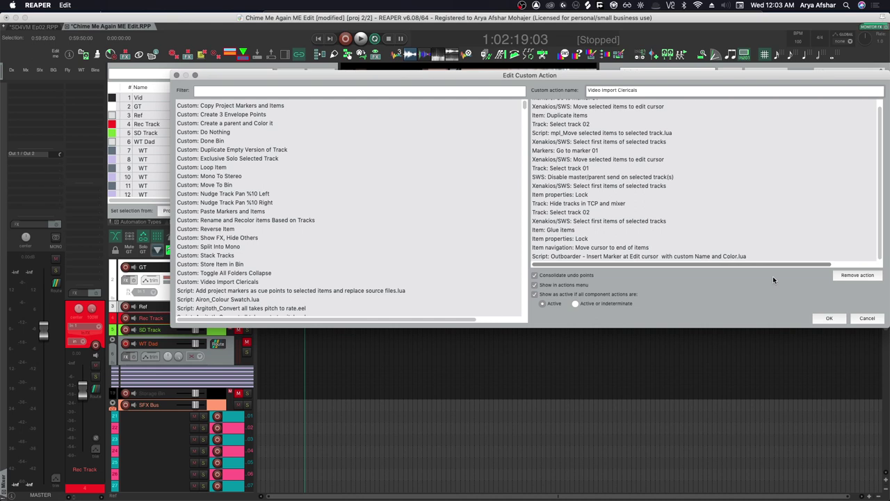
click(868, 318)
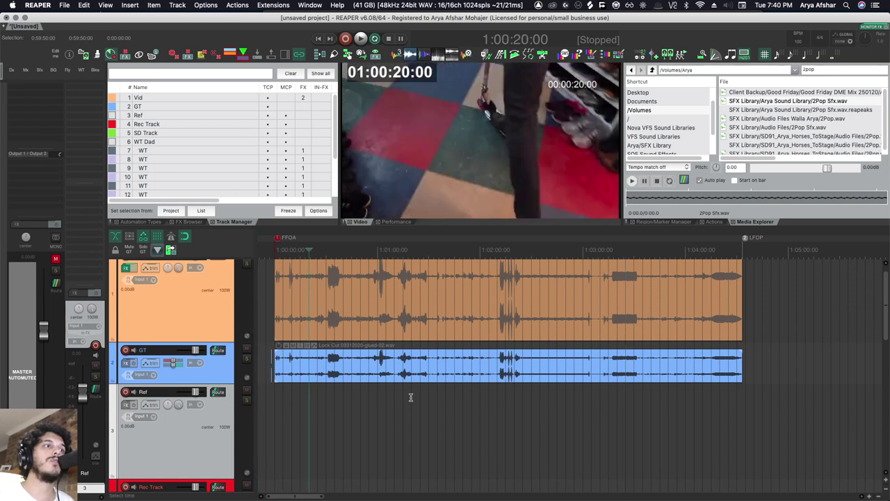
Compare guide audio against picture at 1:02:05, 1:03:40, 1:04:05:21, about 1:02:28 and 1:01:47:05.
click(490, 402)
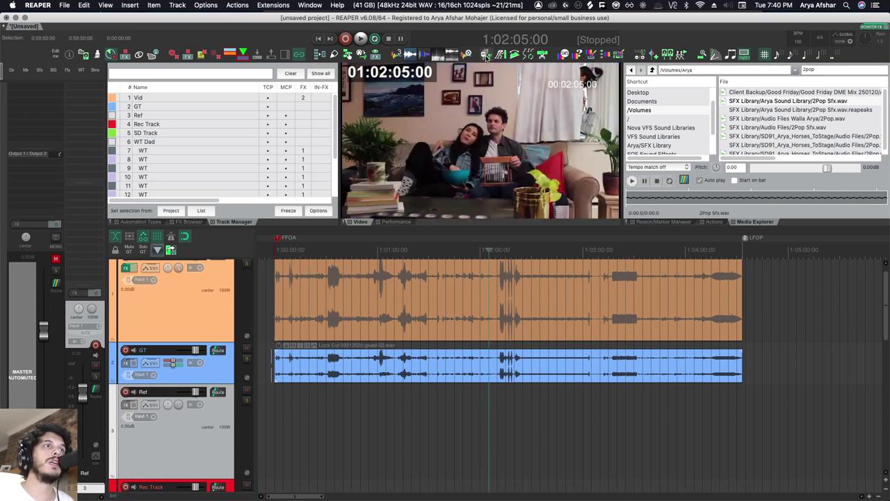
click(648, 397)
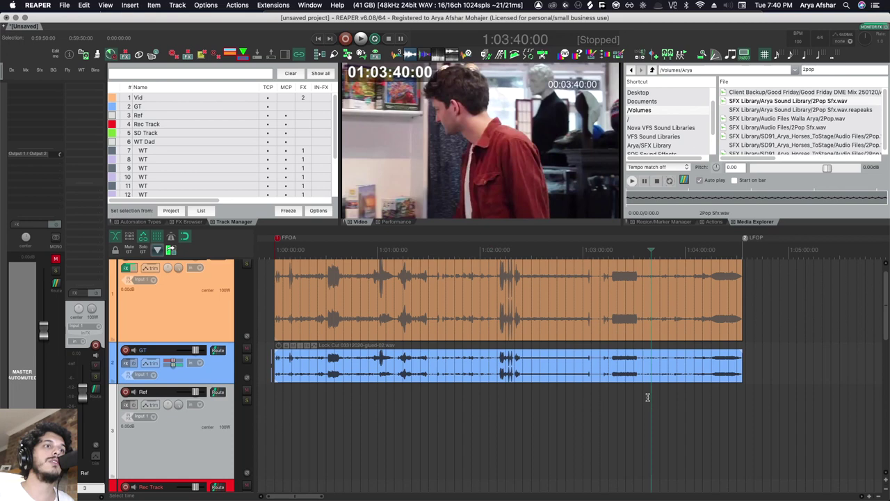
click(695, 391)
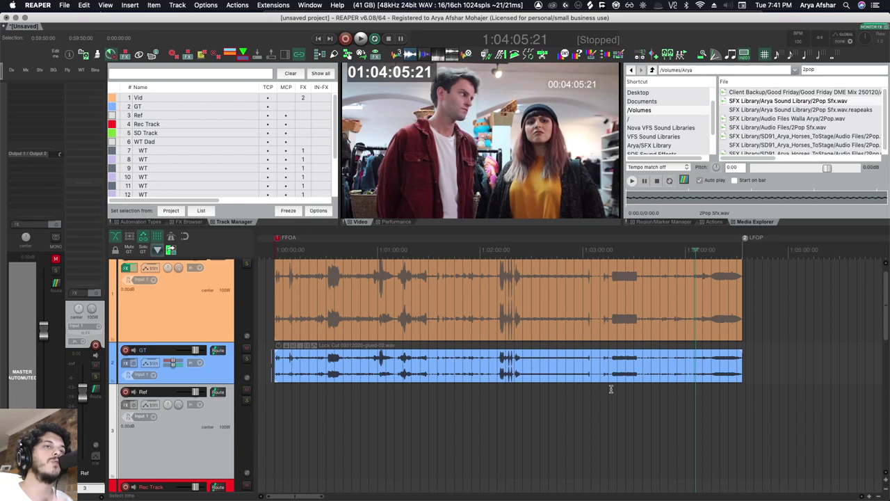
click(528, 414)
click(457, 402)
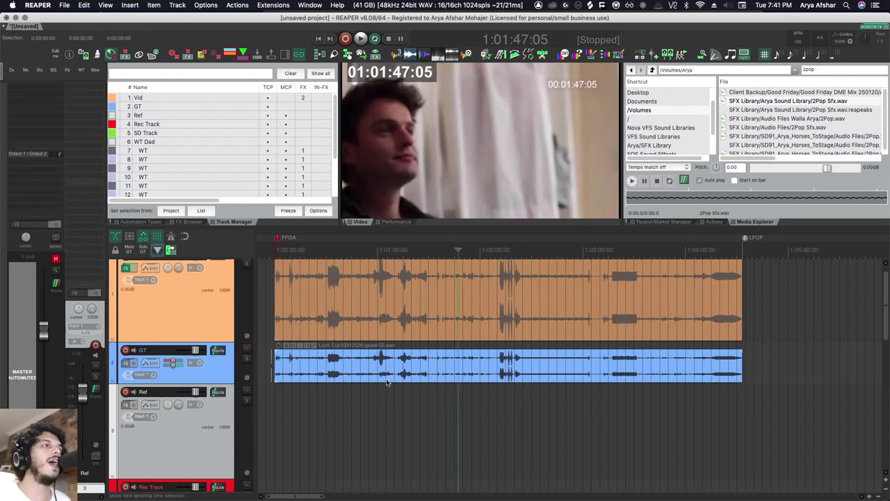
scroll(313, 351, up, 1)
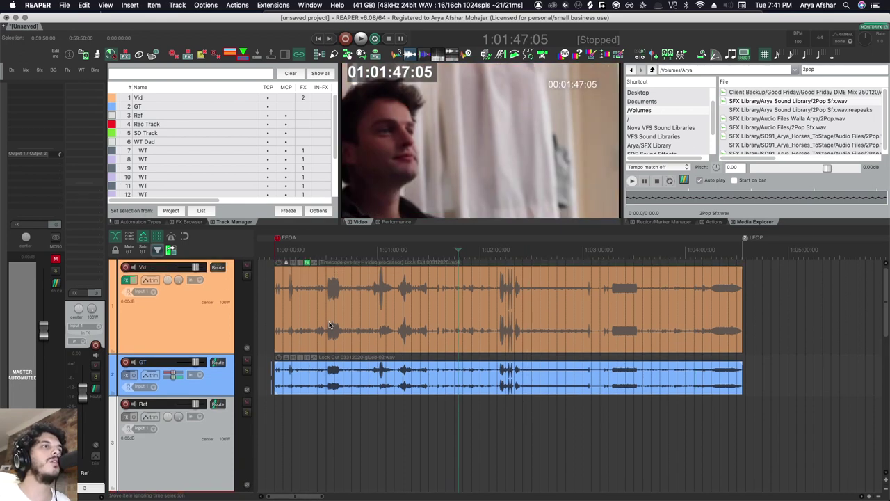
scroll(207, 321, down, 2)
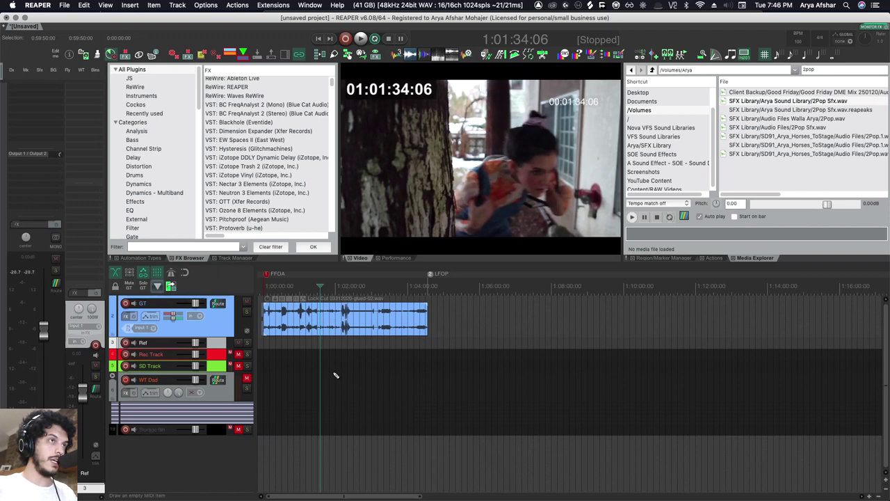
Open the Screensets/Layouts window and select the Main Editing screenset.
key(super+e)
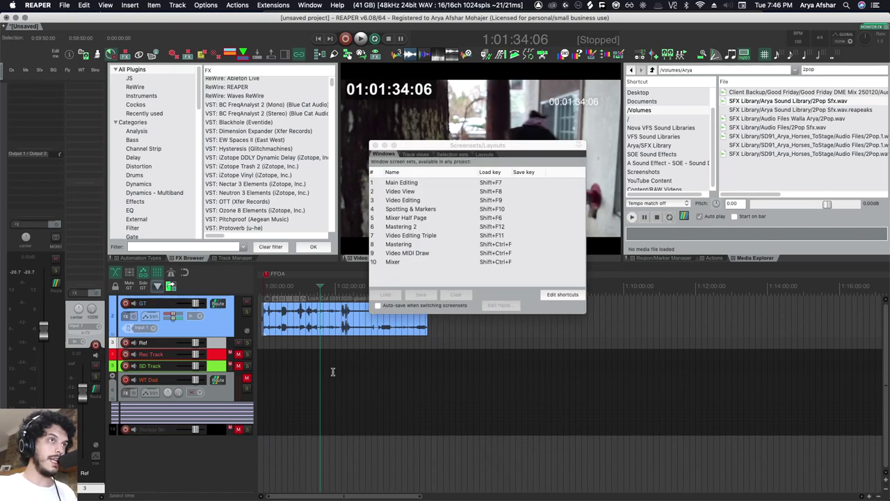
click(407, 184)
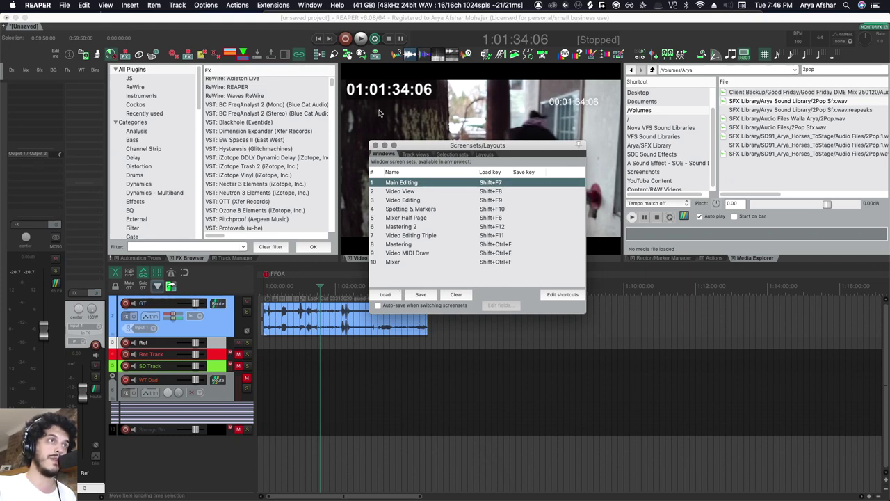
Load the Main Editing screenset, select the Rec Track and move the play position earlier.
click(385, 295)
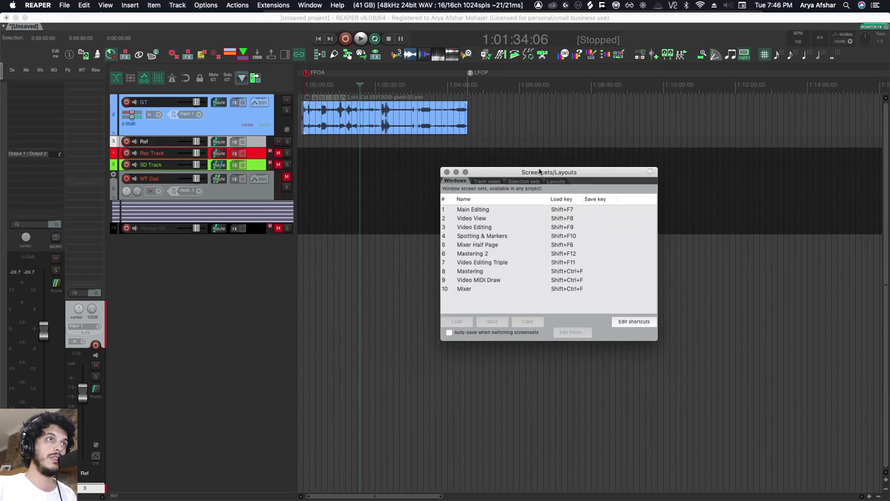
drag(539, 172, 705, 244)
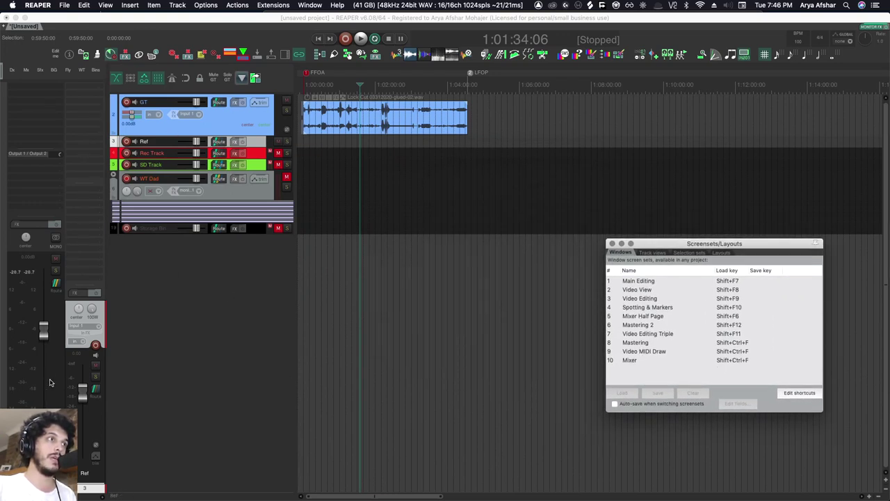
click(265, 156)
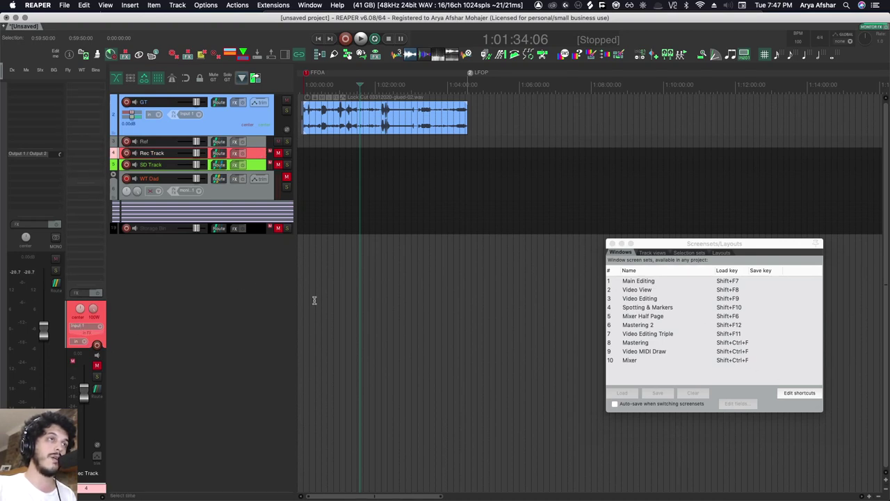
click(342, 293)
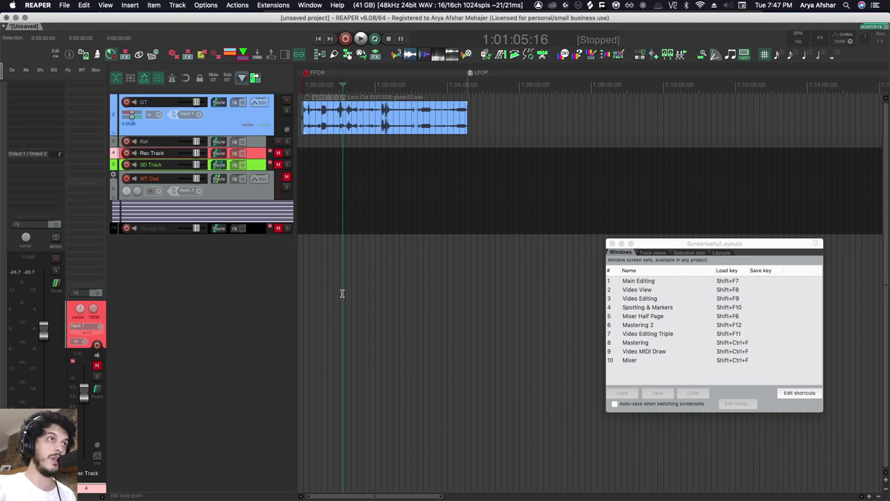
Open the video window out of full screen, resize it and place it at the upper left.
key(shift+F8)
key(shift+F9)
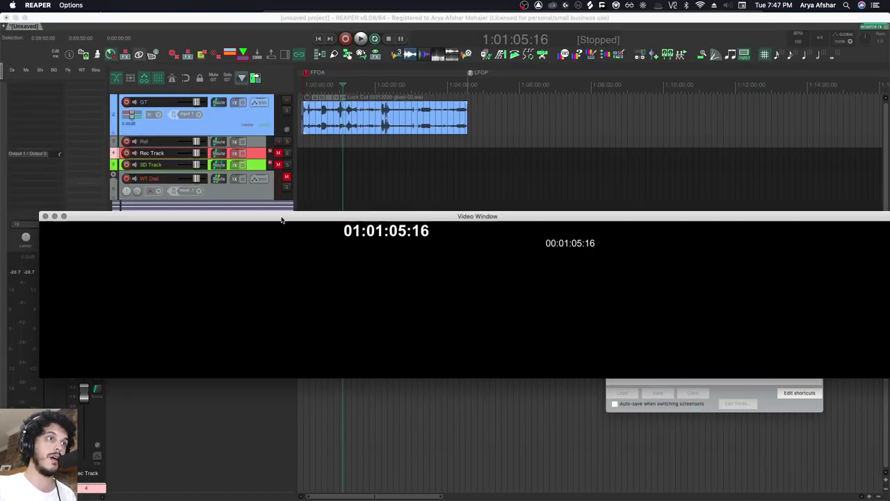
drag(638, 219, 507, 326)
key(shift+F10)
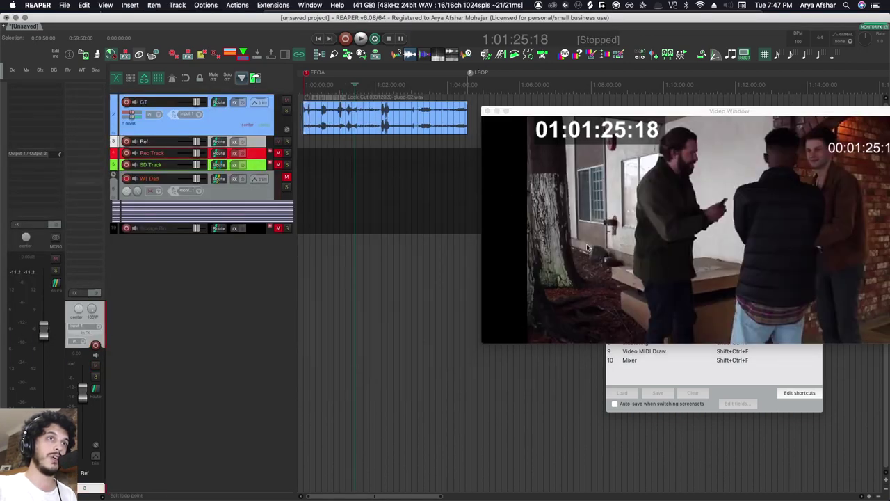
key(shift+F11)
scroll(407, 237, up, 4)
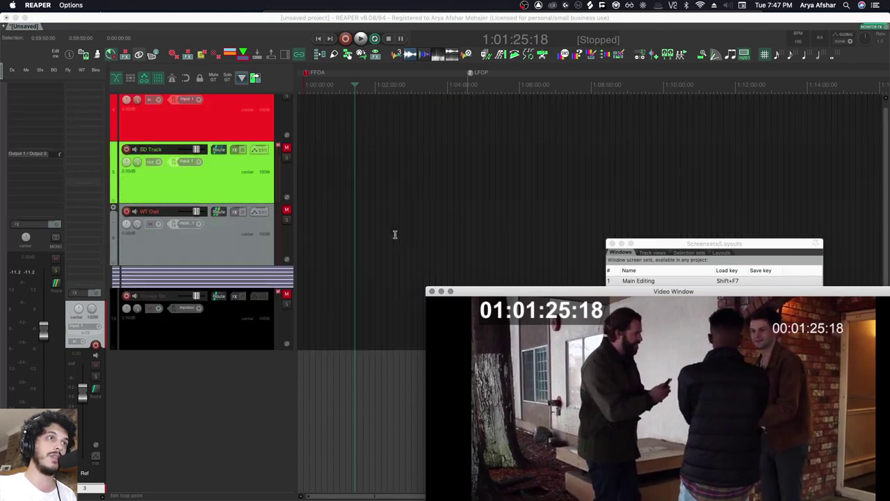
scroll(365, 194, down, 4)
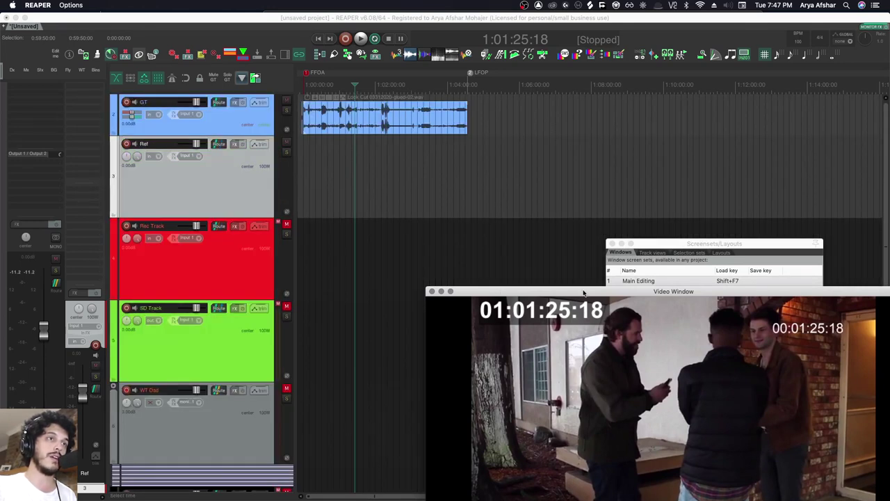
drag(585, 292, 207, 162)
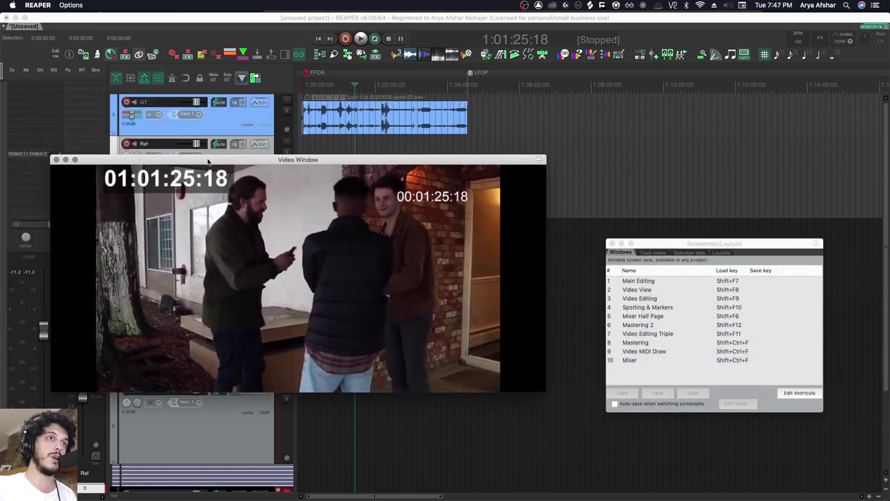
Load the Video Editing screenset, keeping the top docked panels at their original height.
click(647, 298)
click(622, 393)
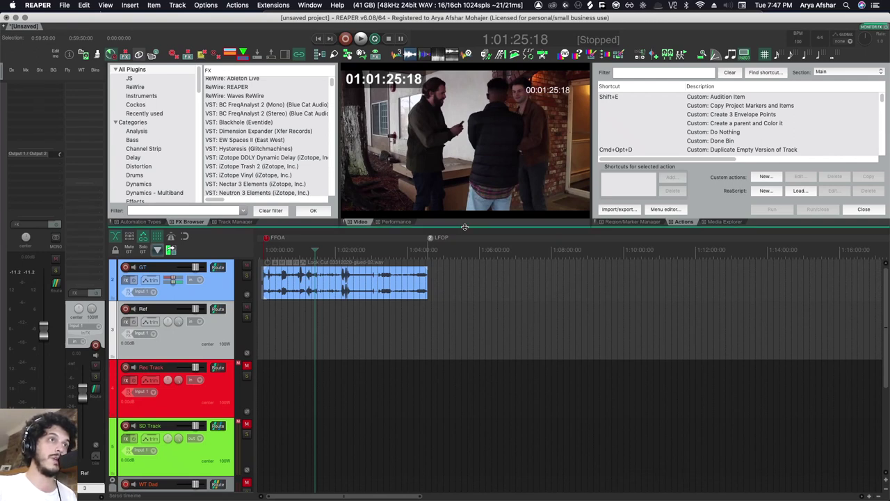
drag(466, 224, 470, 269)
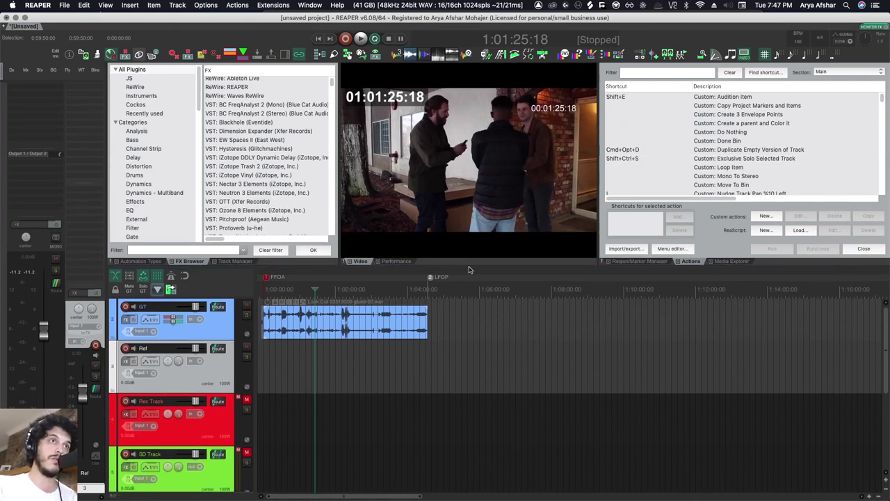
drag(478, 272, 480, 230)
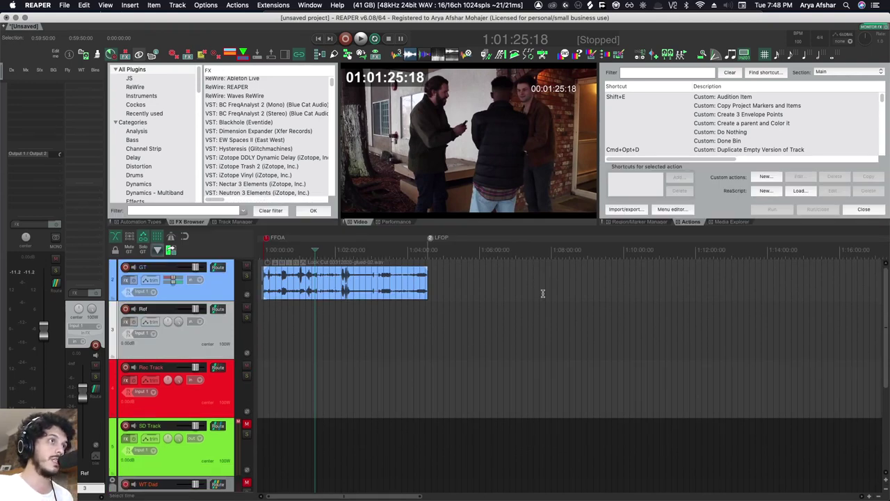
Close the FX Browser and the left mixer dockers.
click(171, 222)
click(118, 223)
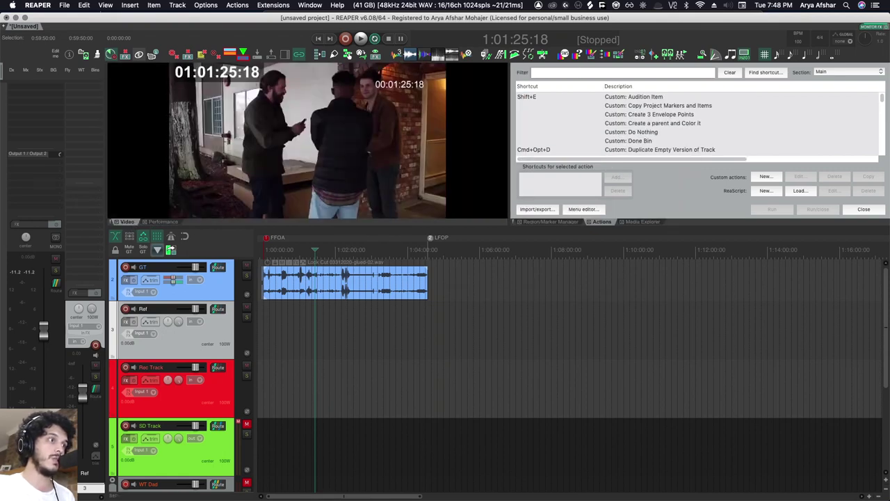
click(12, 404)
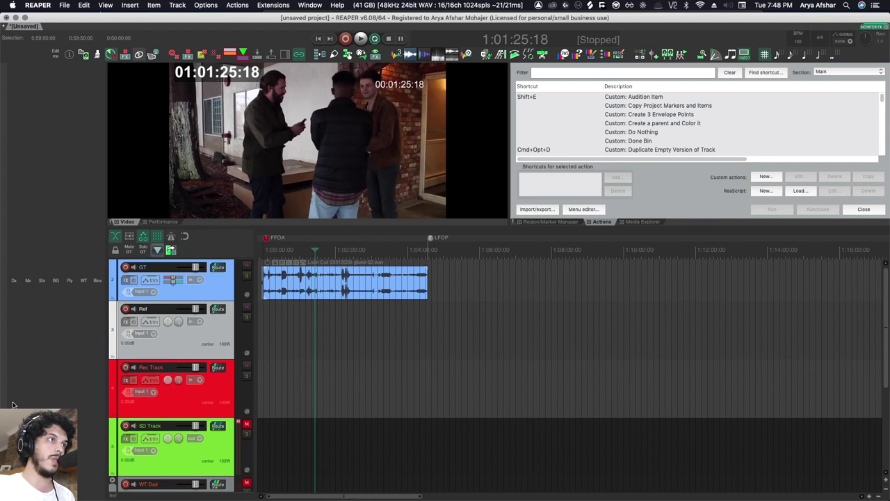
key(super+m)
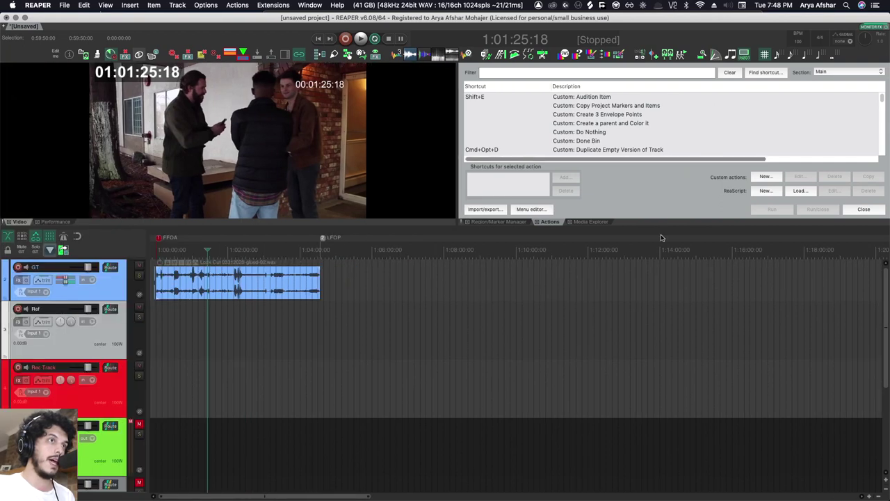
Save the current layout into screenset slot 6, Mastering 2.
key(super+e)
click(657, 326)
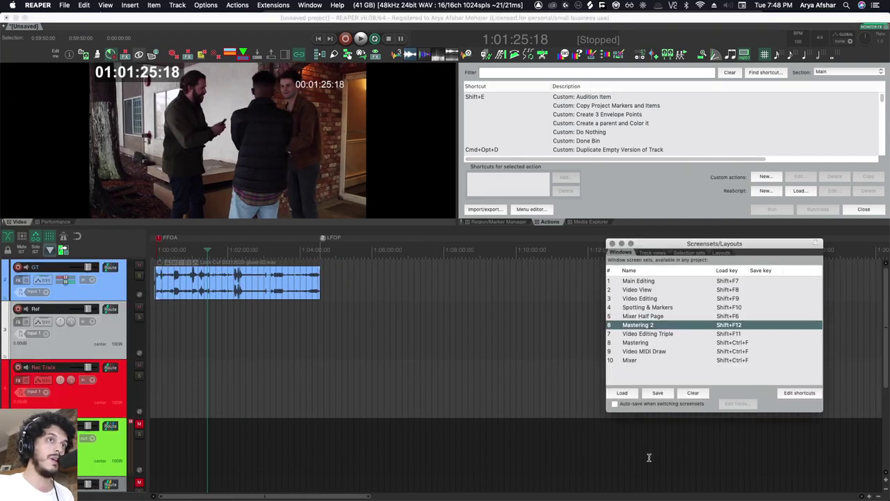
click(658, 393)
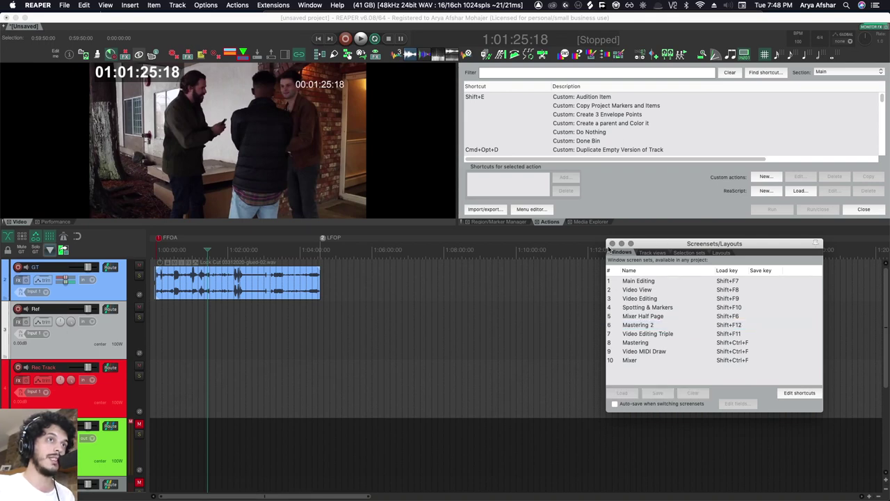
click(612, 244)
Test by switching layouts, then reload Mastering 2 and move the play position to 1:03:17:19.
click(577, 317)
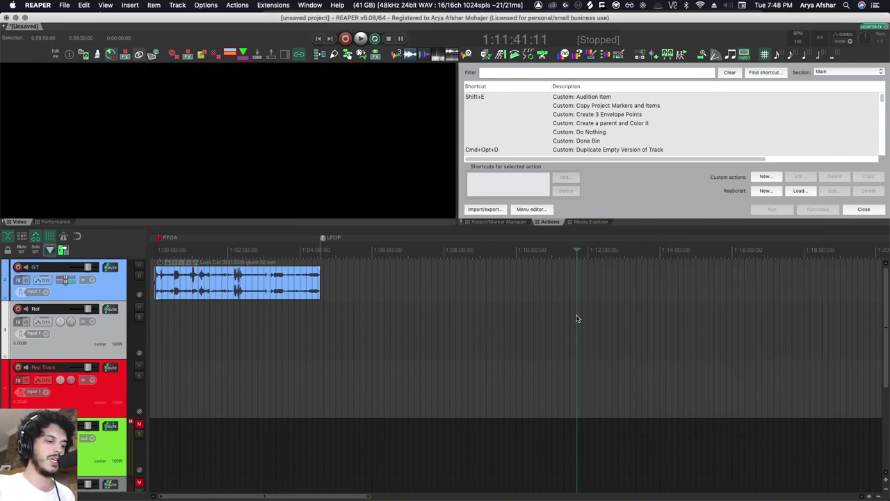
key(shift+F12)
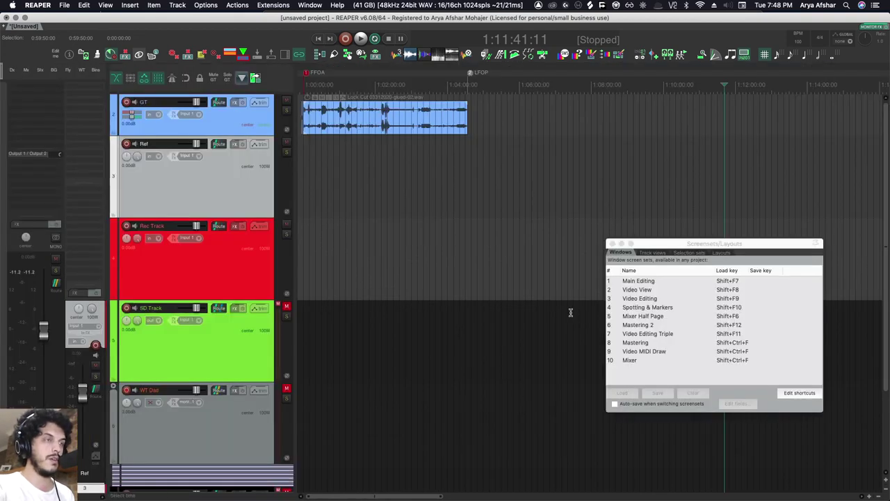
click(644, 325)
click(624, 393)
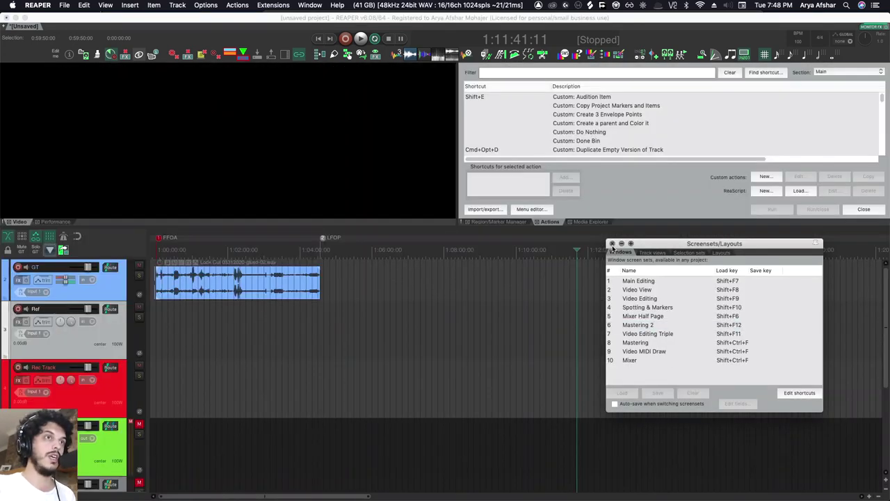
click(275, 325)
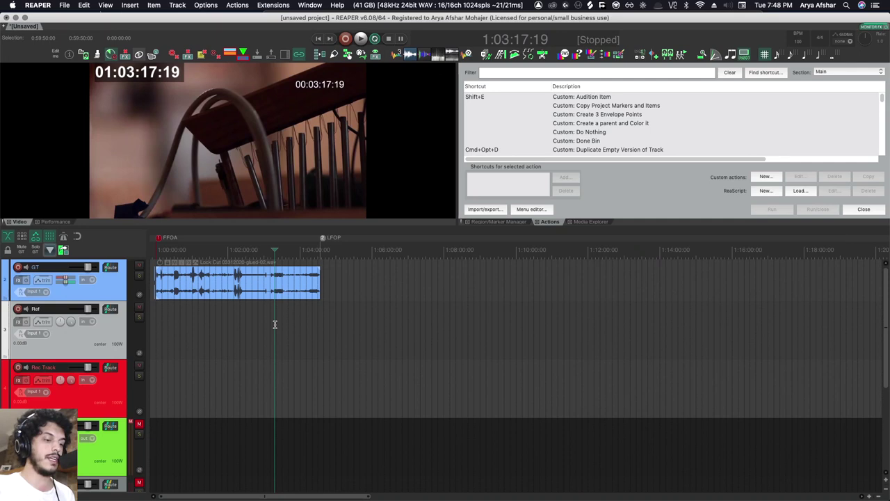
Switch to the Video Editing layout and bring up the Track Manager in the docker.
key(F2)
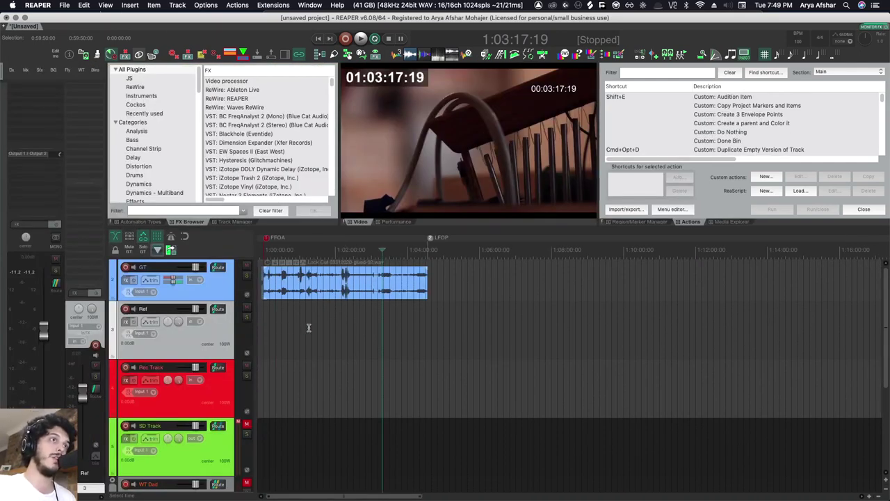
click(136, 222)
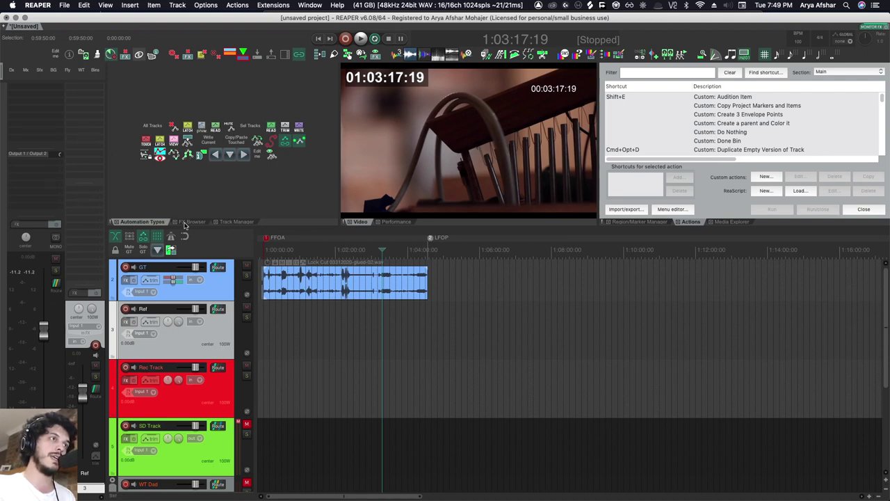
click(187, 222)
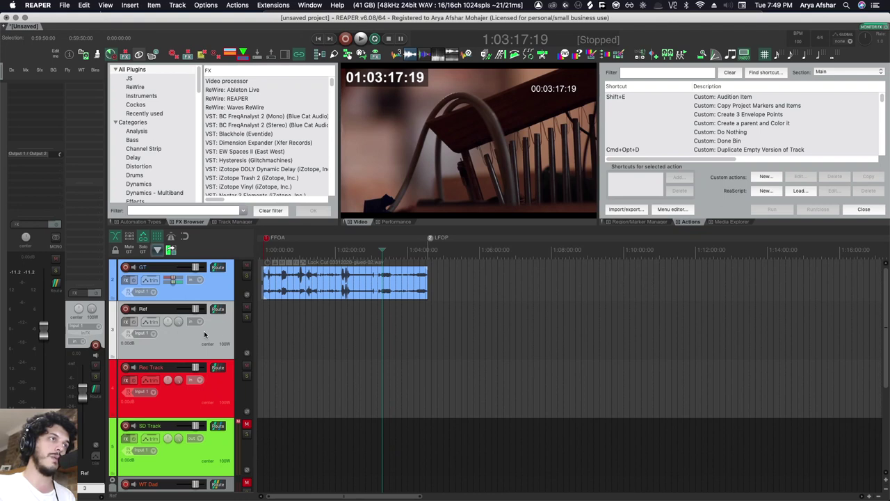
click(233, 222)
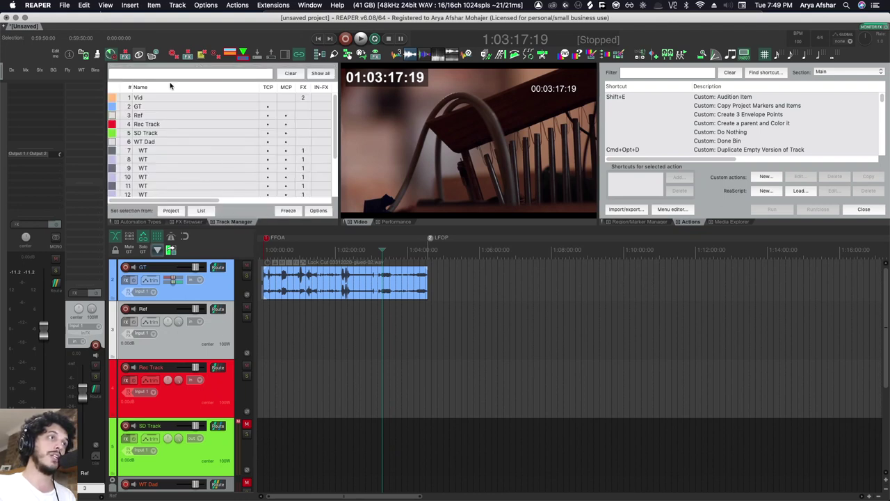
Turn off the TCP cell for track 1 Vid so it disappears from the arrange view.
click(268, 98)
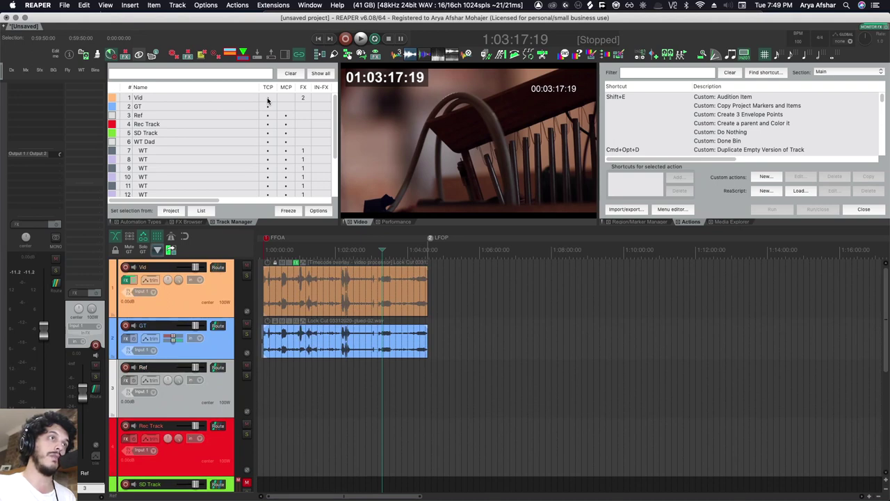
click(268, 98)
scroll(257, 148, down, 3)
scroll(257, 148, right, 3)
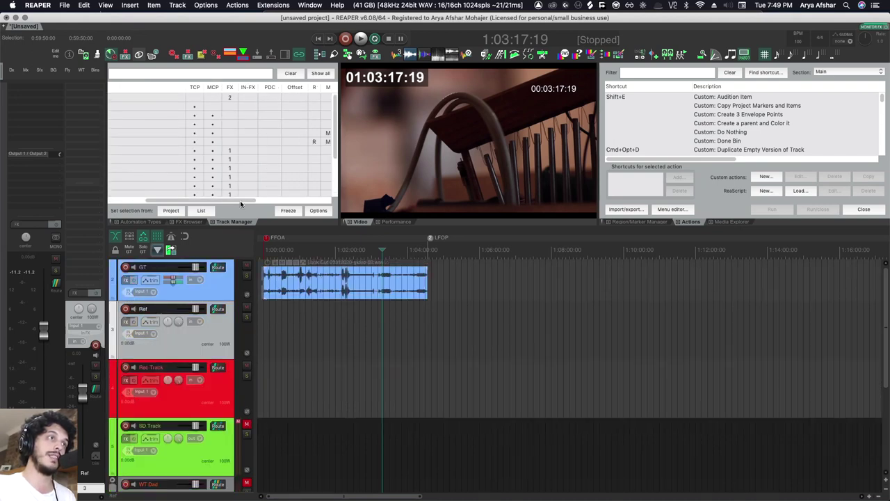
scroll(243, 202, up, 3)
scroll(243, 202, left, 3)
scroll(238, 135, down, 3)
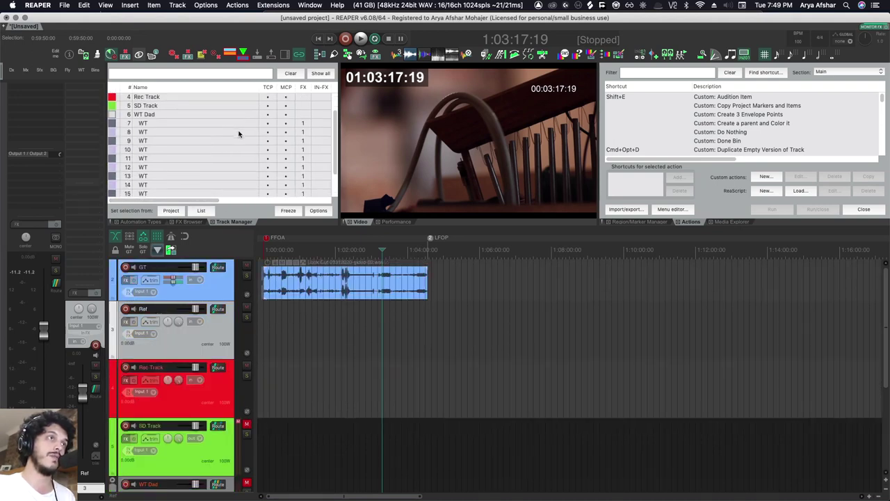
scroll(238, 135, up, 3)
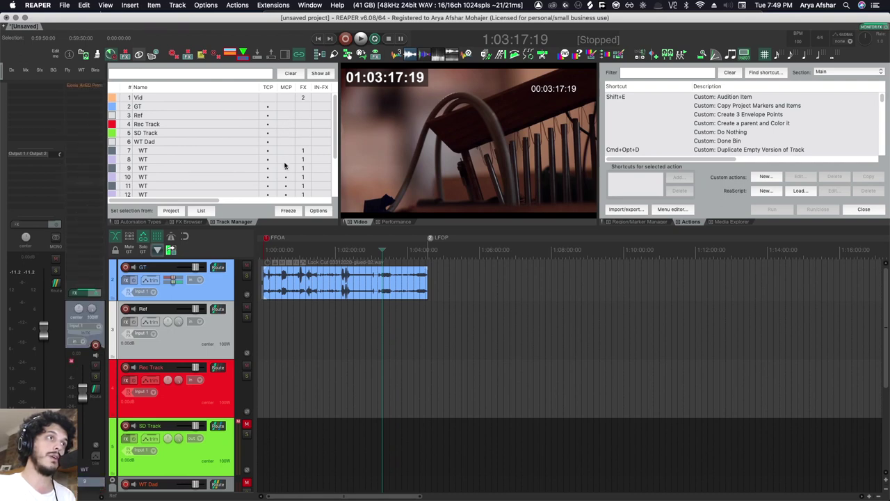
scroll(285, 139, down, 3)
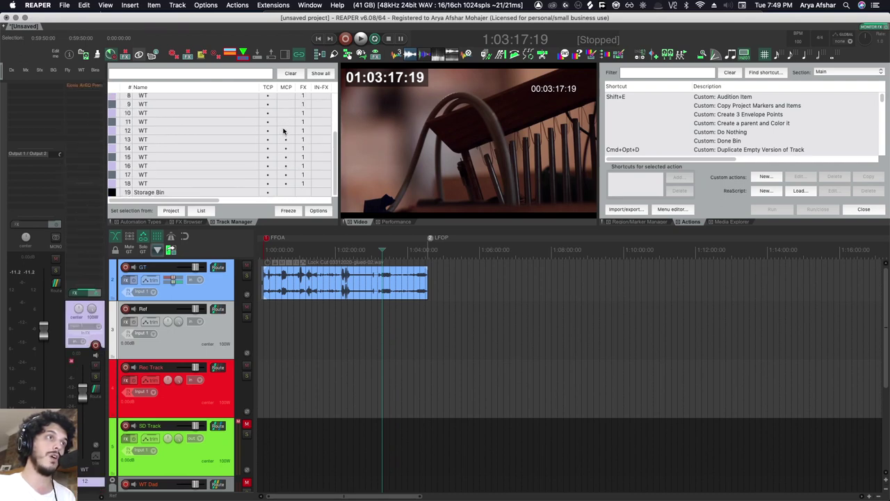
scroll(288, 111, up, 3)
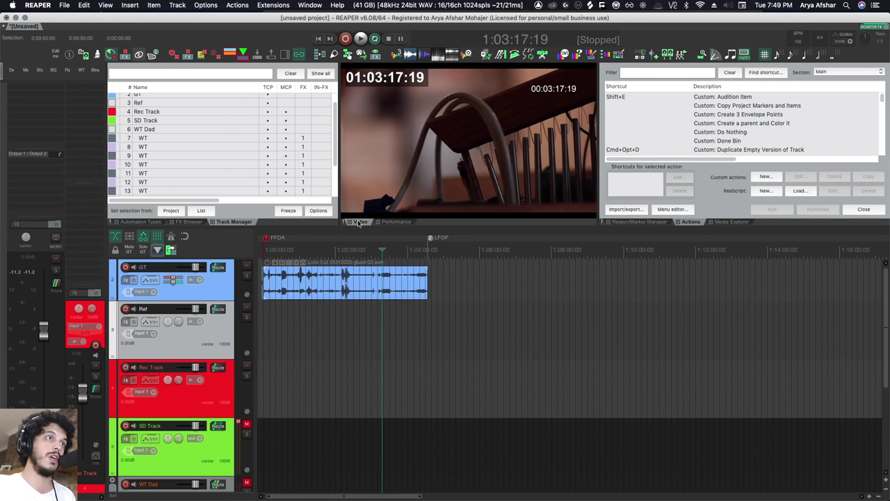
Open the Performance Meter tab and sort the tracks by the CPU use column.
click(397, 222)
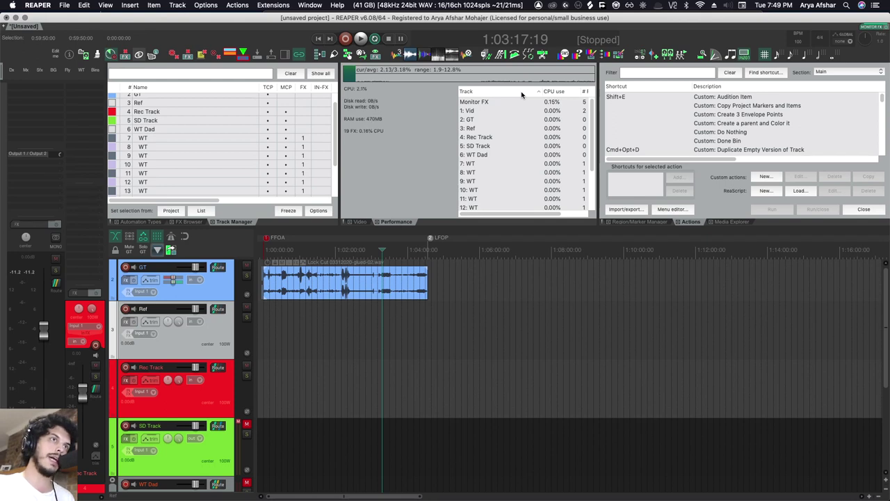
click(556, 93)
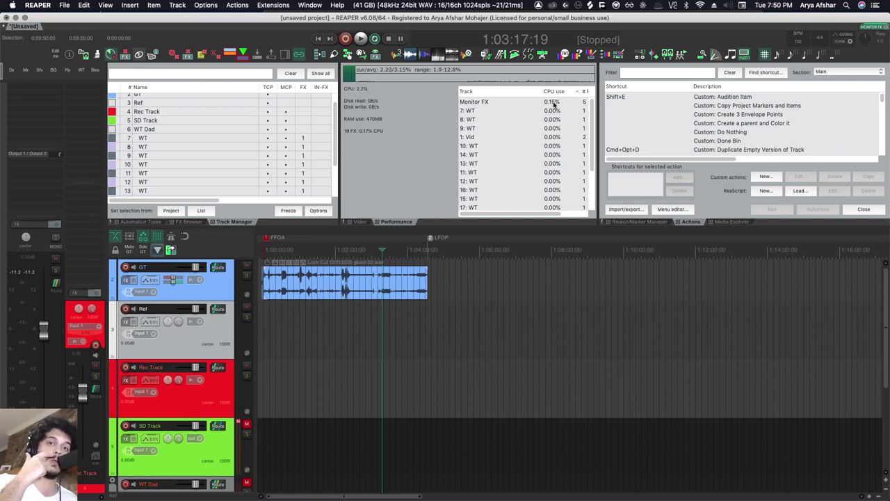
Cycle through the Video, Actions and Media Explorer tabs, jump home, and load Video MIDI Draw.
click(355, 222)
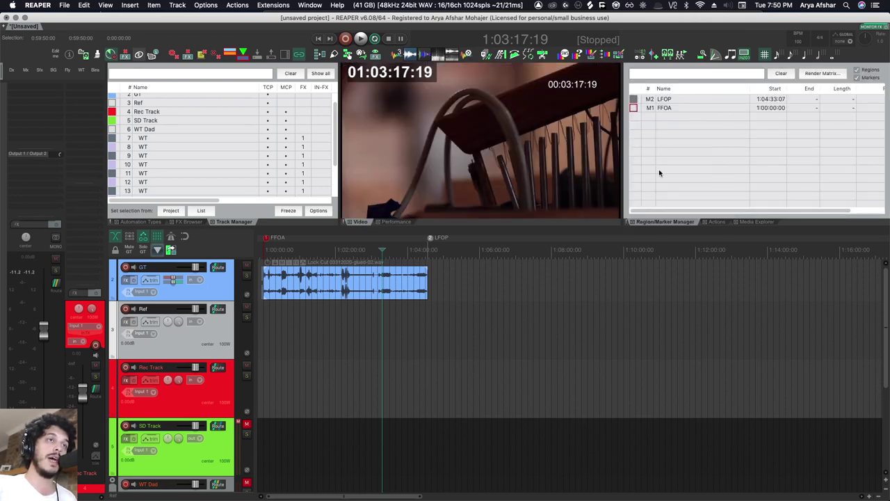
click(718, 222)
click(755, 222)
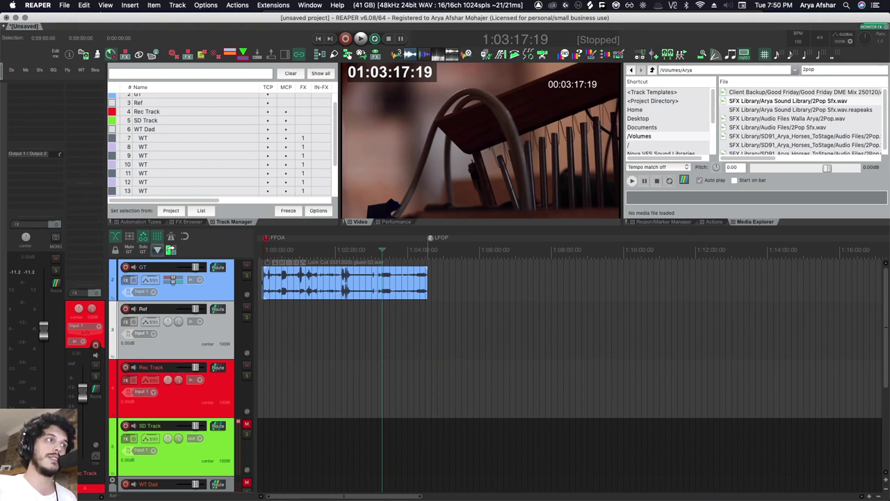
key(Home)
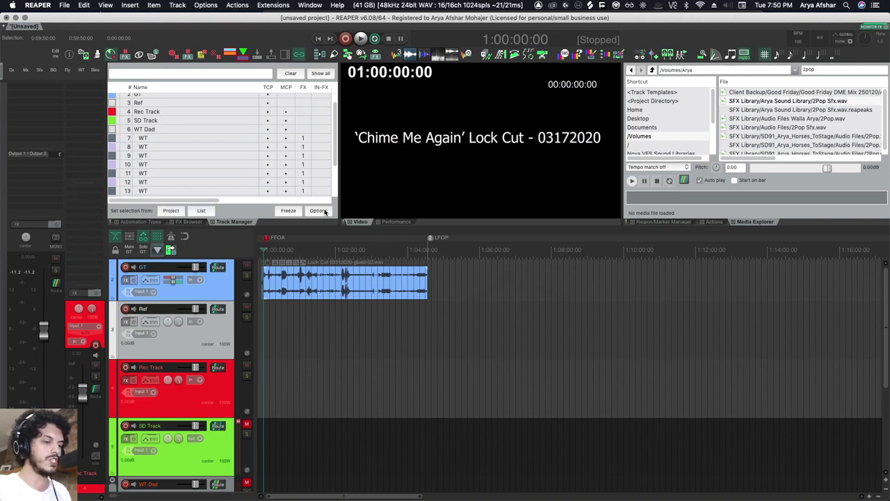
key(ctrl+1)
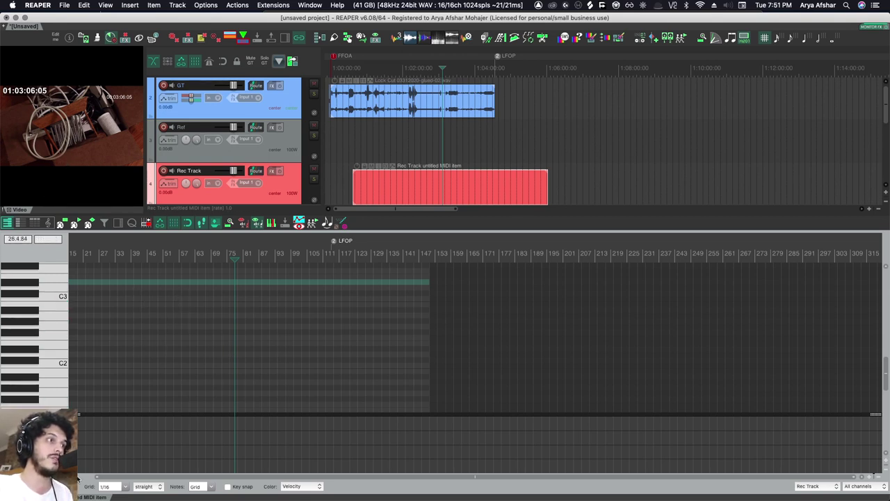
Cycle through screensets, open the Rec Track MIDI item, then load Main Editing and fit tracks.
key(Escape)
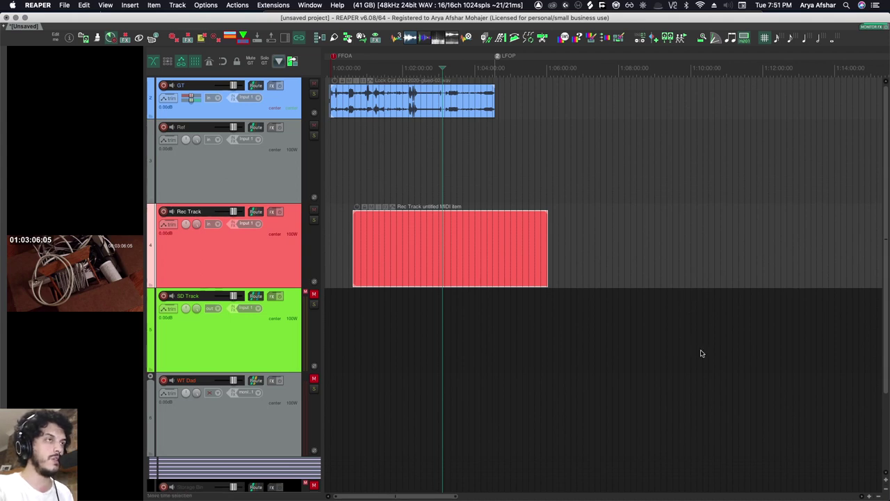
key(super+1)
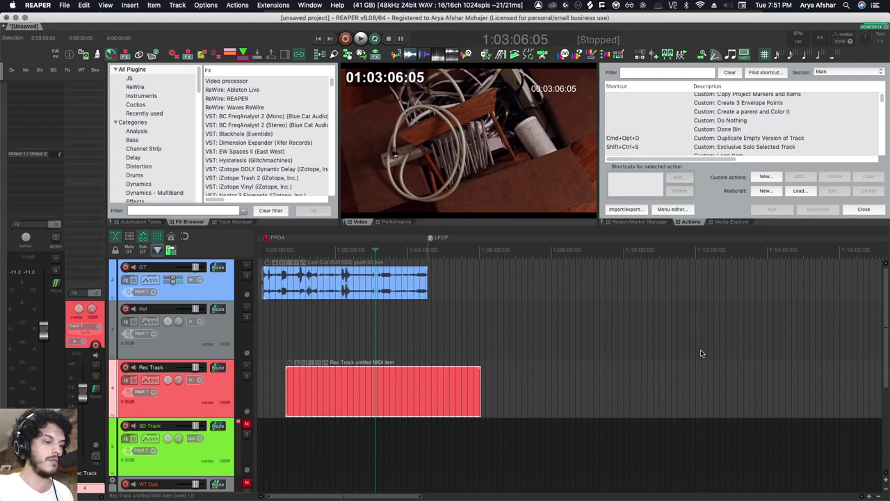
key(super+2)
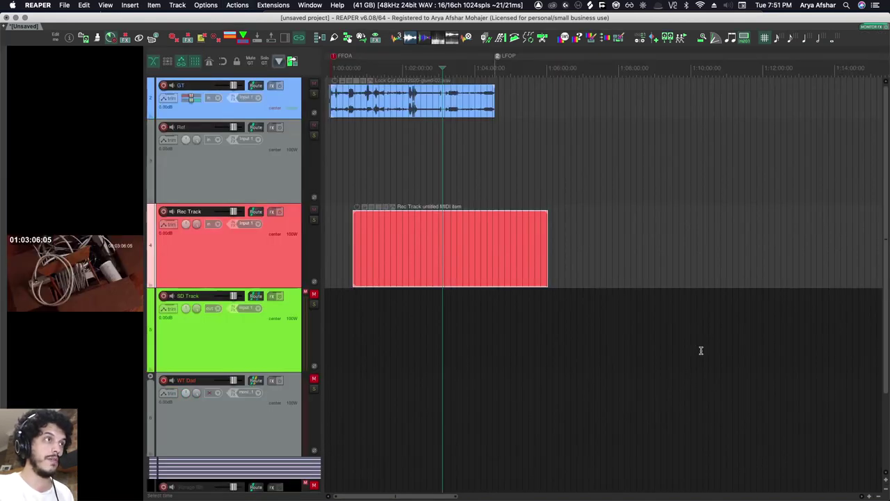
double_click(427, 217)
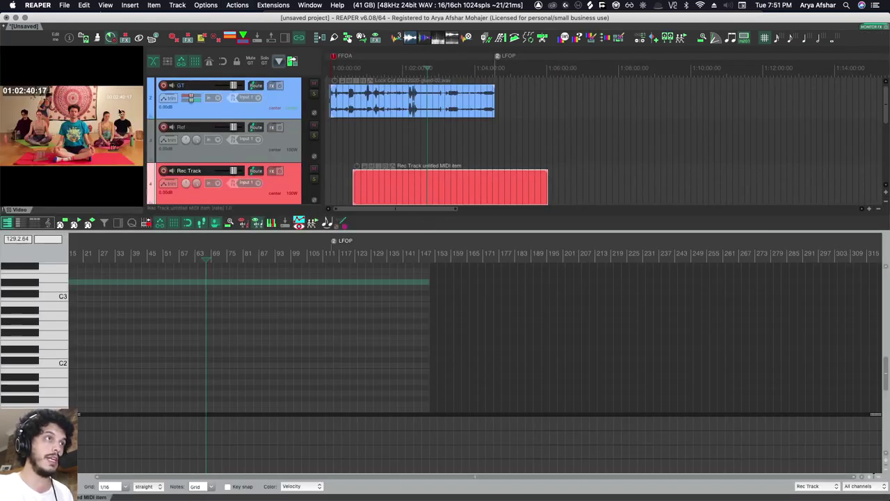
key(super+1)
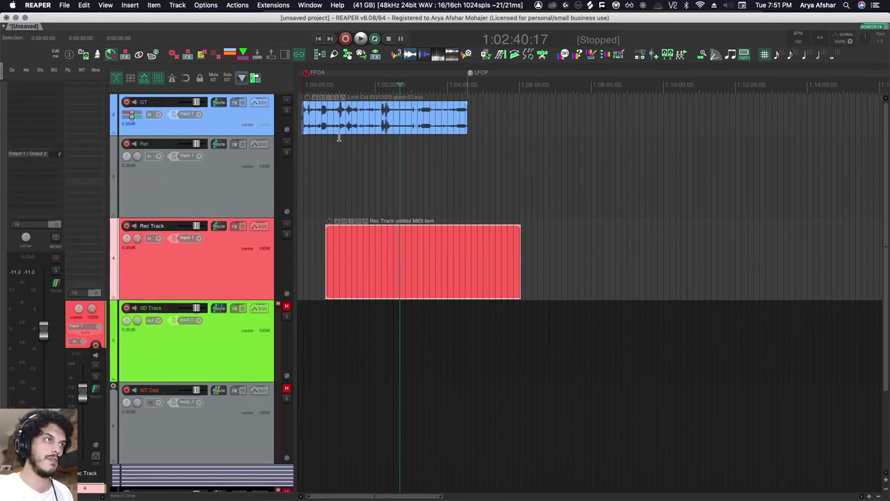
key(grave)
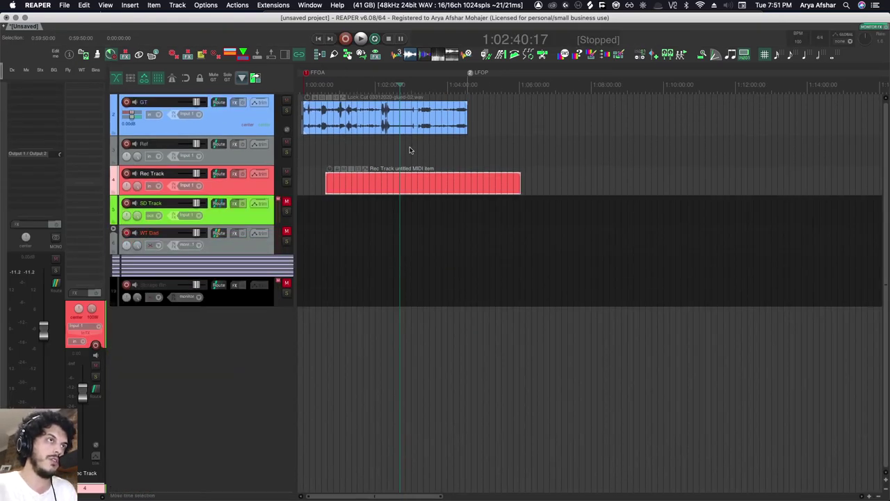
Delete the Rec Track MIDI item and reopen the Screensets/Layouts window.
click(430, 192)
key(Delete)
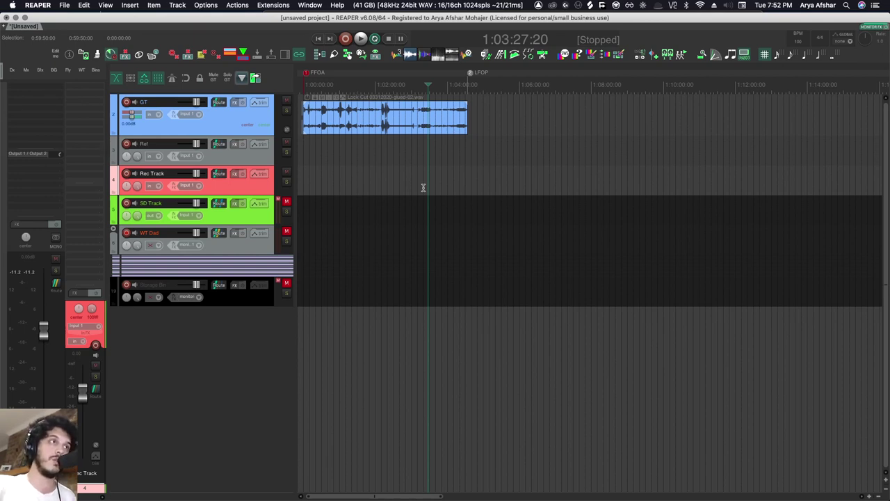
key(super+e)
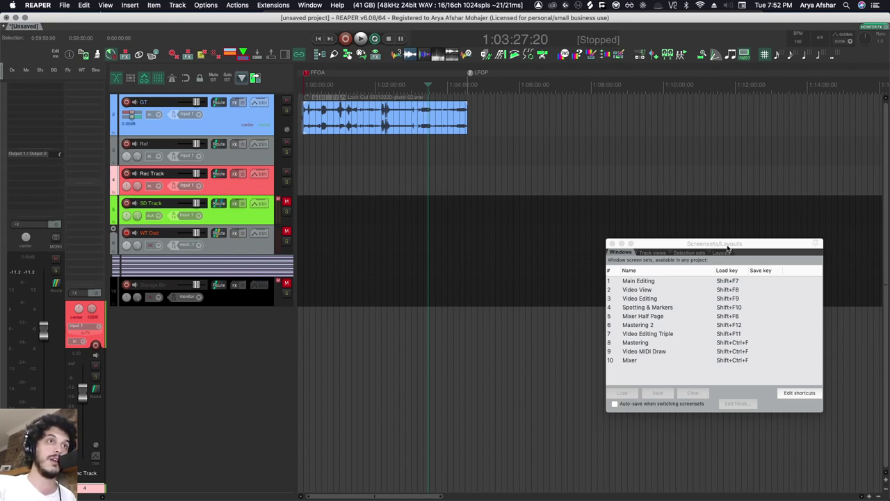
Load the Video Editing screenset, then reopen Screensets/Layouts and select Video Editing Triple.
drag(728, 246, 644, 203)
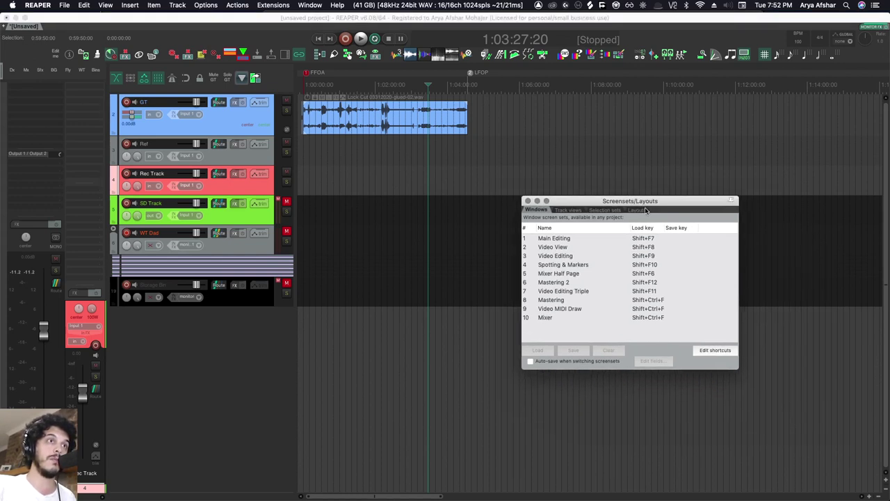
click(631, 257)
click(538, 350)
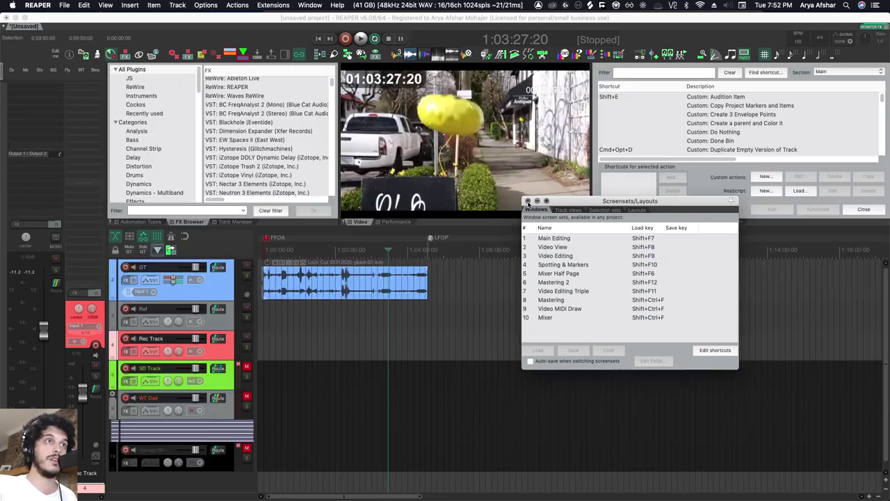
click(528, 201)
key(super+e)
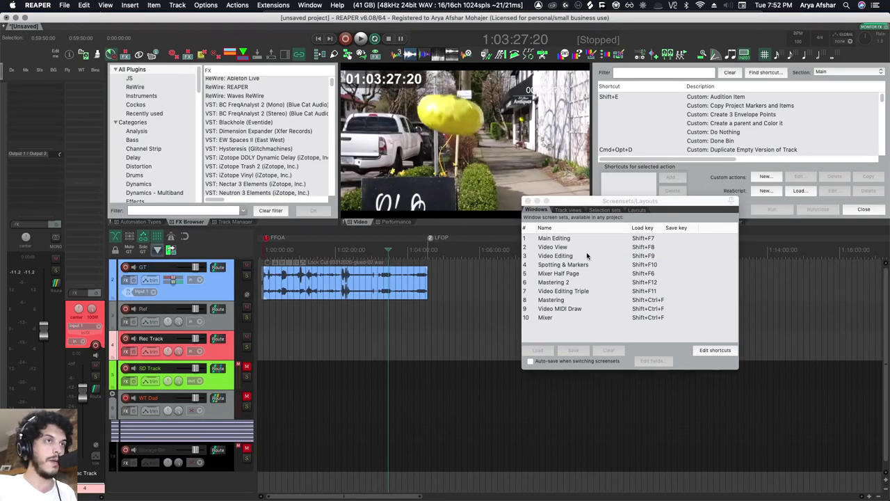
click(601, 290)
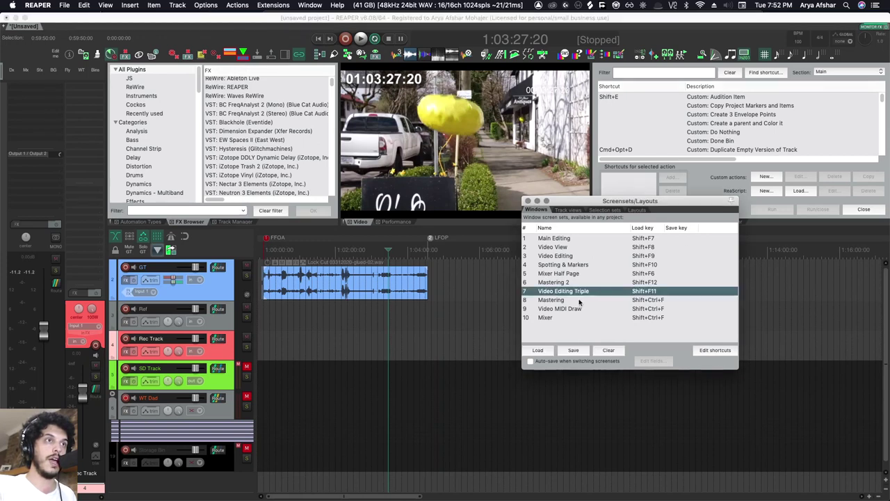